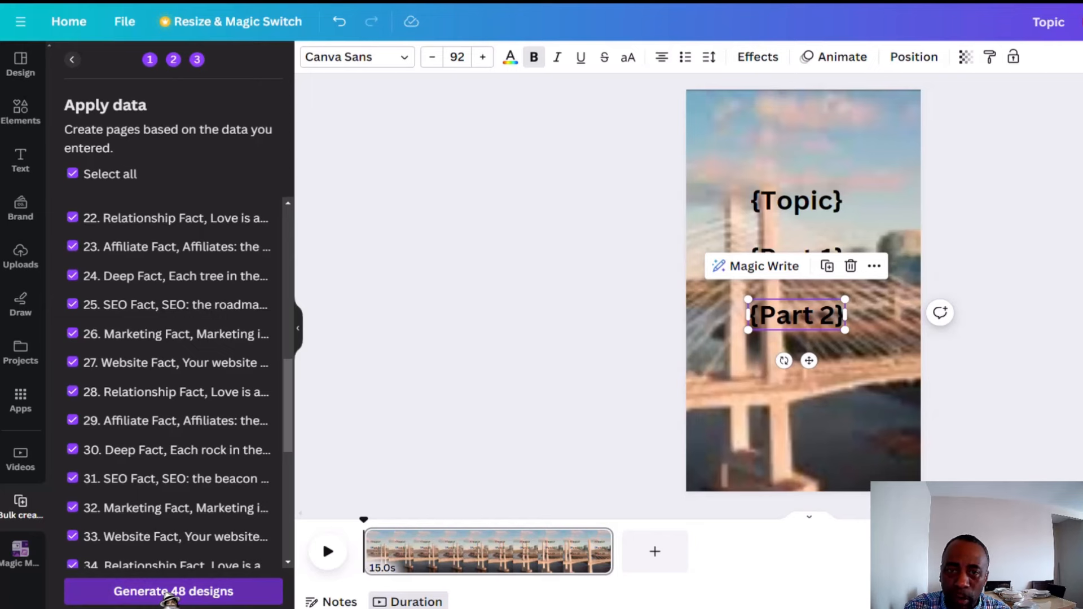
- Generate the 48 designs from all selected data rows
{"action": "left_click", "coordinate": [169, 593]}
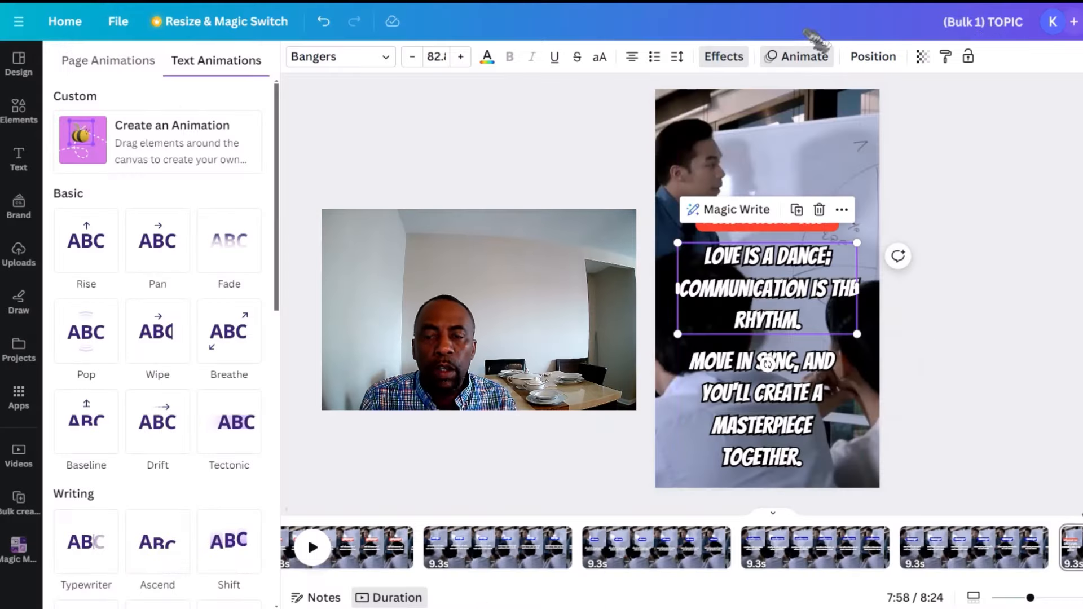
- Apply the Ascend text animation to both body texts on the Relationship Fact page
{"action": "left_click", "coordinate": [801, 57]}
{"action": "left_click", "coordinate": [801, 57]}
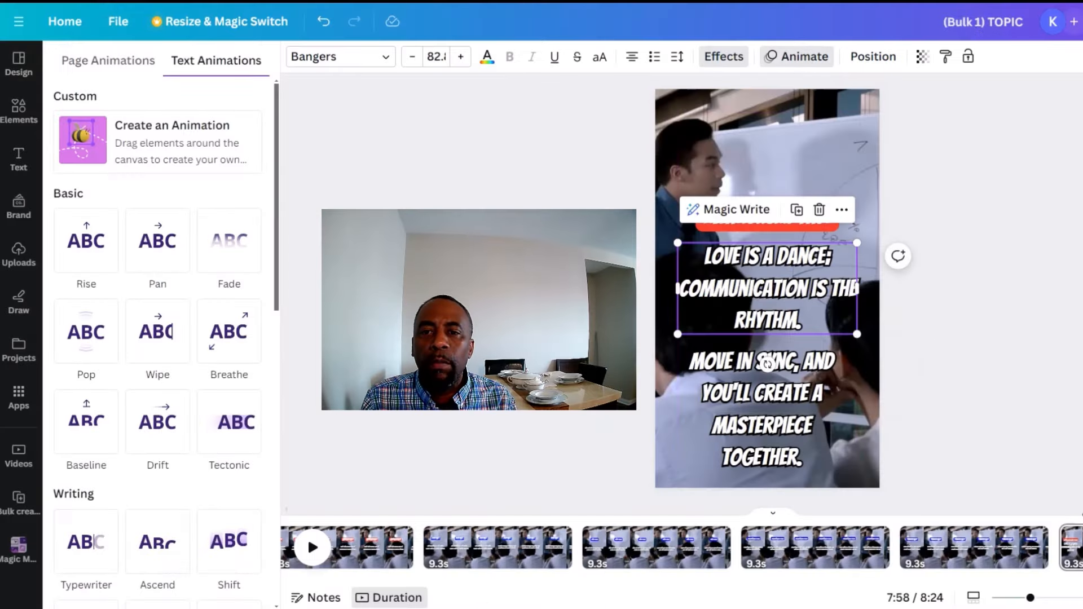
{"action": "left_click", "coordinate": [158, 542]}
{"action": "left_click", "coordinate": [741, 383]}
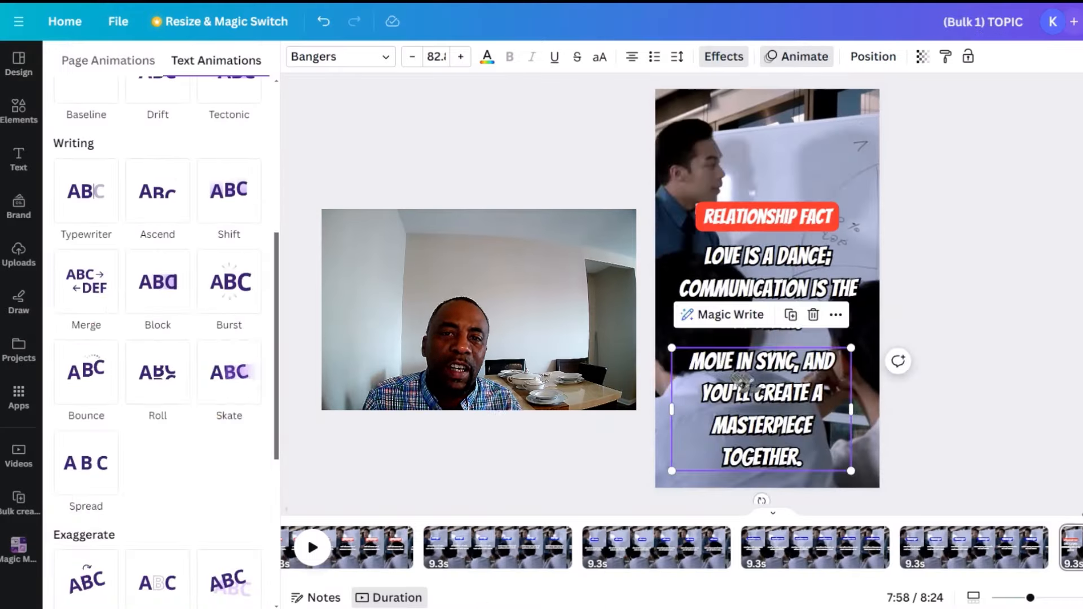
{"action": "left_click", "coordinate": [157, 200]}
- Apply the Typewriter text animation to the Relationship Fact heading
{"action": "left_click", "coordinate": [748, 219]}
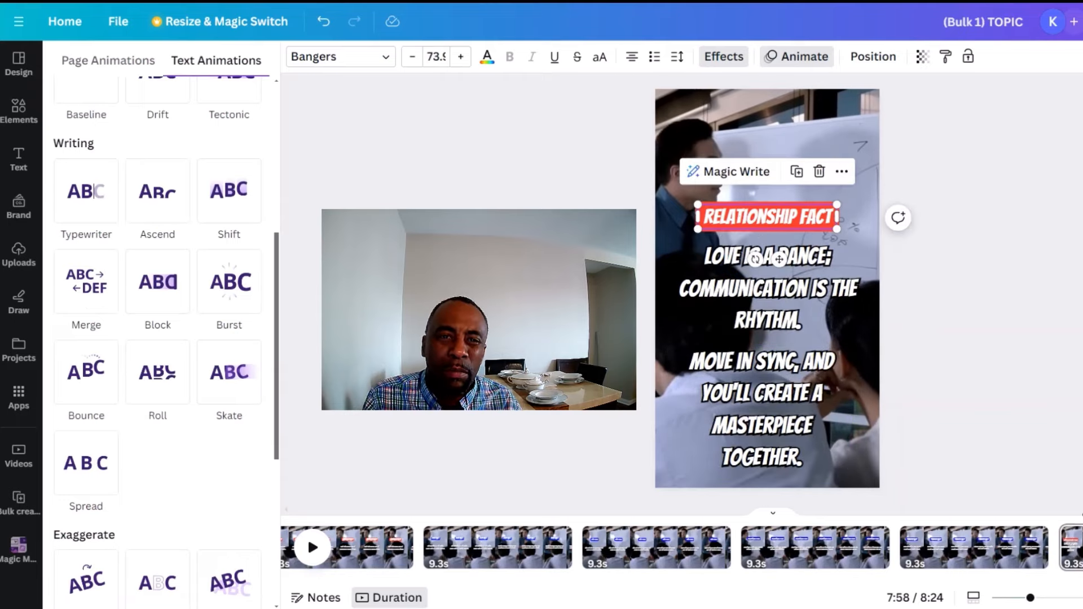
{"action": "left_click_drag", "start_coordinate": [281, 344], "coordinate": [325, 192]}
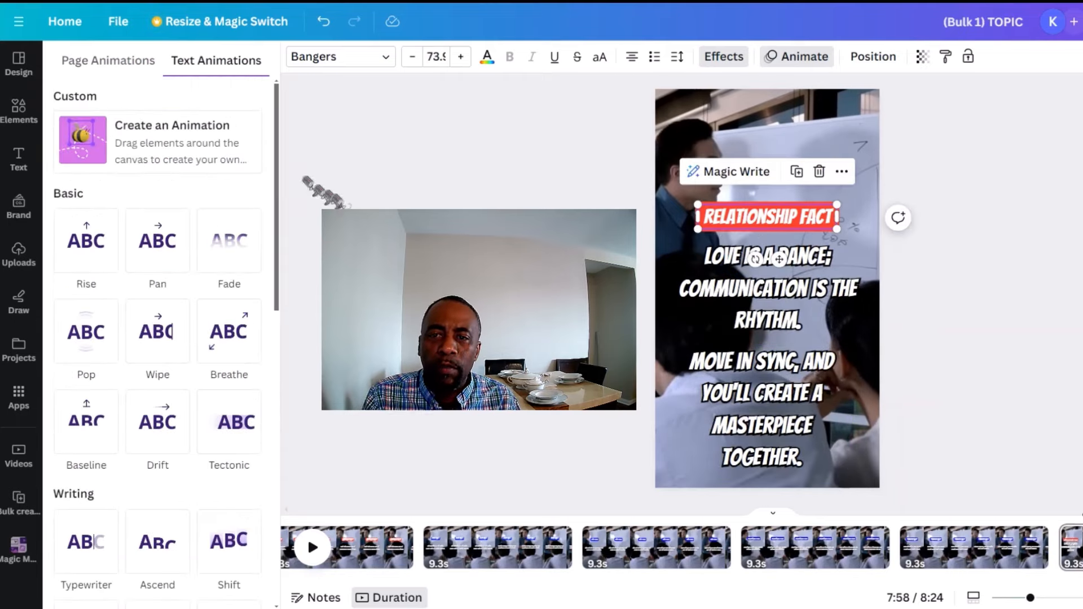
{"action": "left_click", "coordinate": [105, 538]}
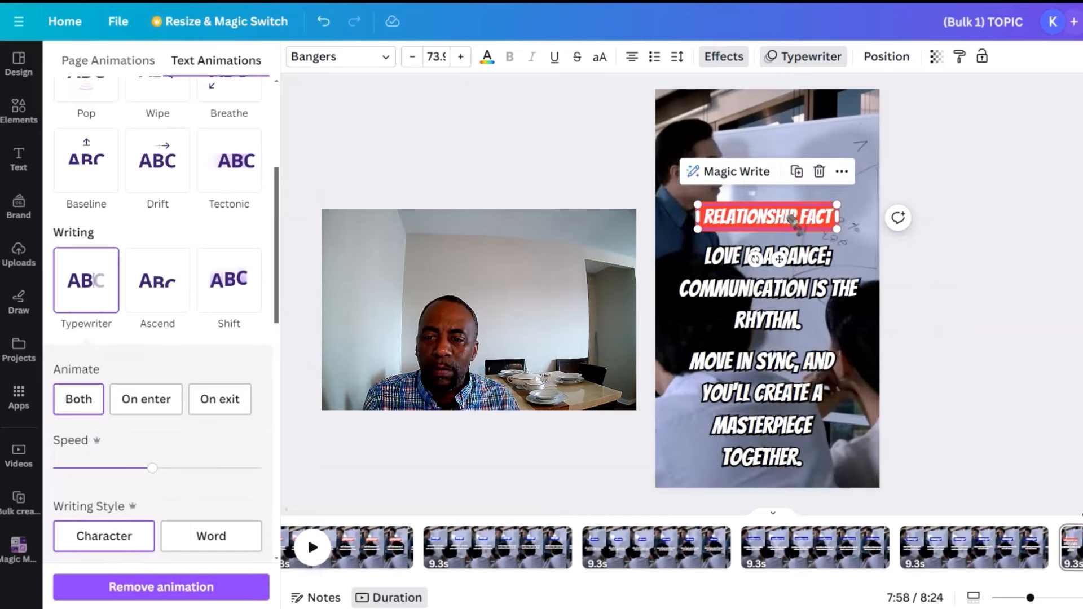
- Set the background effect colour of the Relationship Fact heading to #0D00FF
{"action": "left_click", "coordinate": [723, 57]}
{"action": "scroll", "coordinate": [262, 446], "scroll_direction": "down", "scroll_amount": 3}
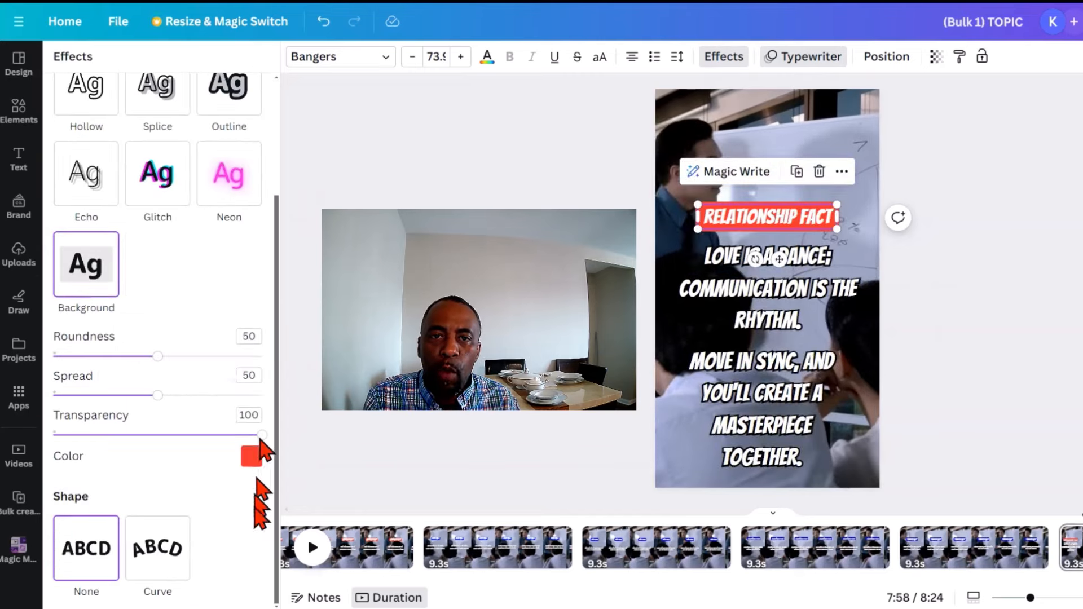
{"action": "left_click", "coordinate": [251, 457]}
{"action": "left_click", "coordinate": [70, 252]}
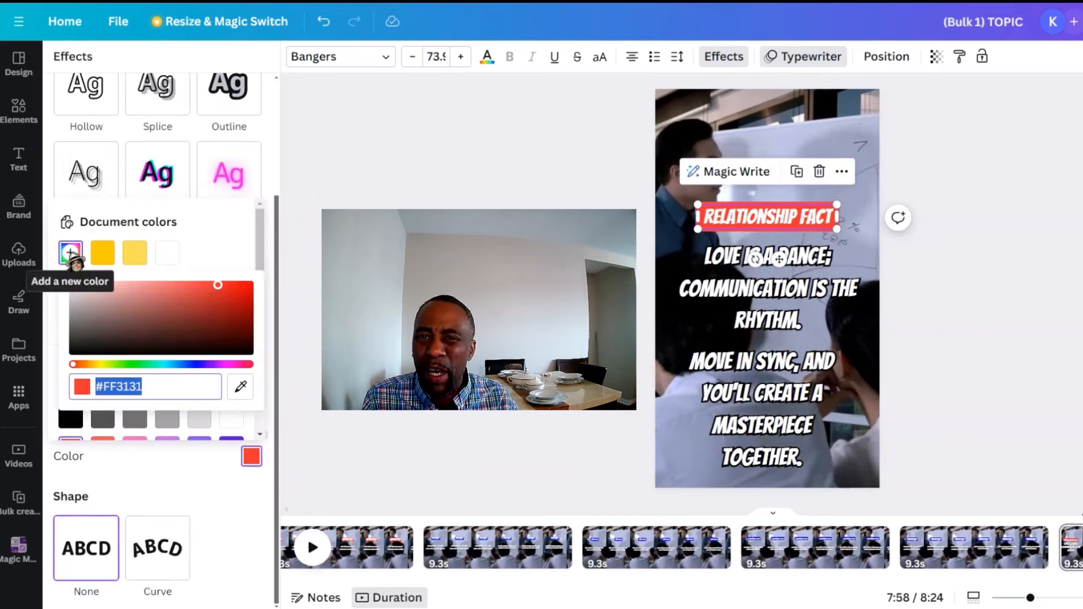
{"action": "type", "text": "#0D00FF"}
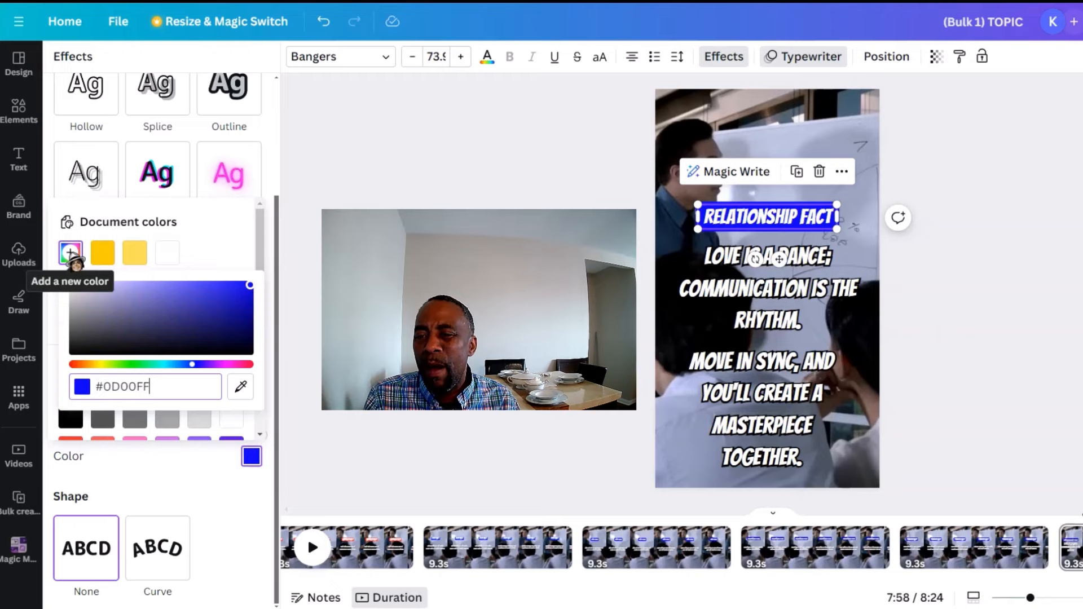
- Add the Pulse motion effect to the Relationship Fact heading's animation
{"action": "left_click", "coordinate": [802, 57]}
{"action": "scroll", "coordinate": [164, 367], "scroll_direction": "down", "scroll_amount": 10}
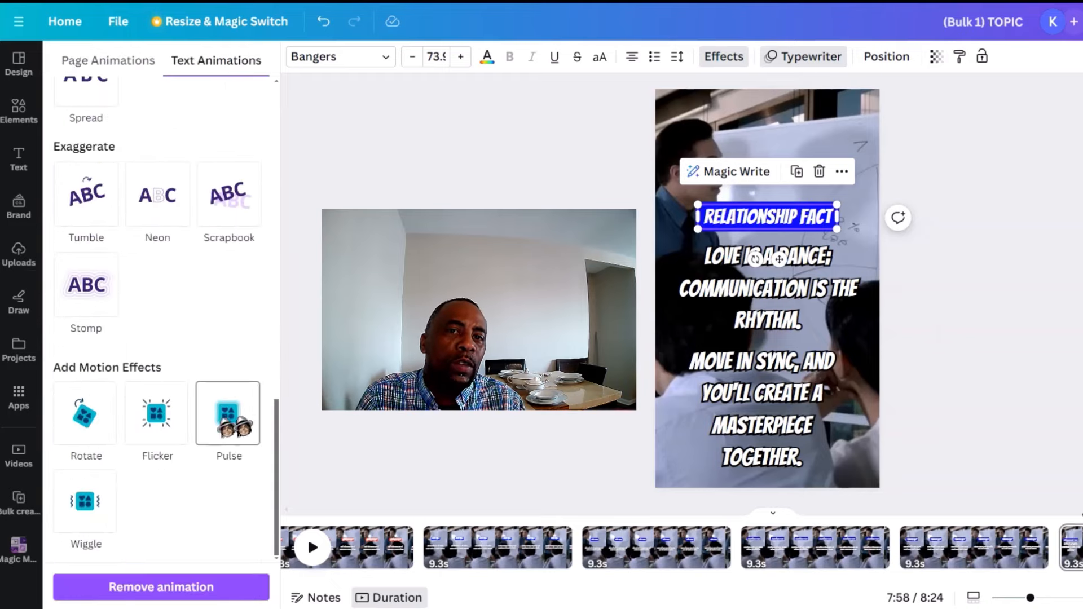
{"action": "left_click", "coordinate": [240, 434]}
- Shrink the two Relationship Fact body texts to two lines each and place the second over the first beneath the heading
{"action": "left_click", "coordinate": [855, 291]}
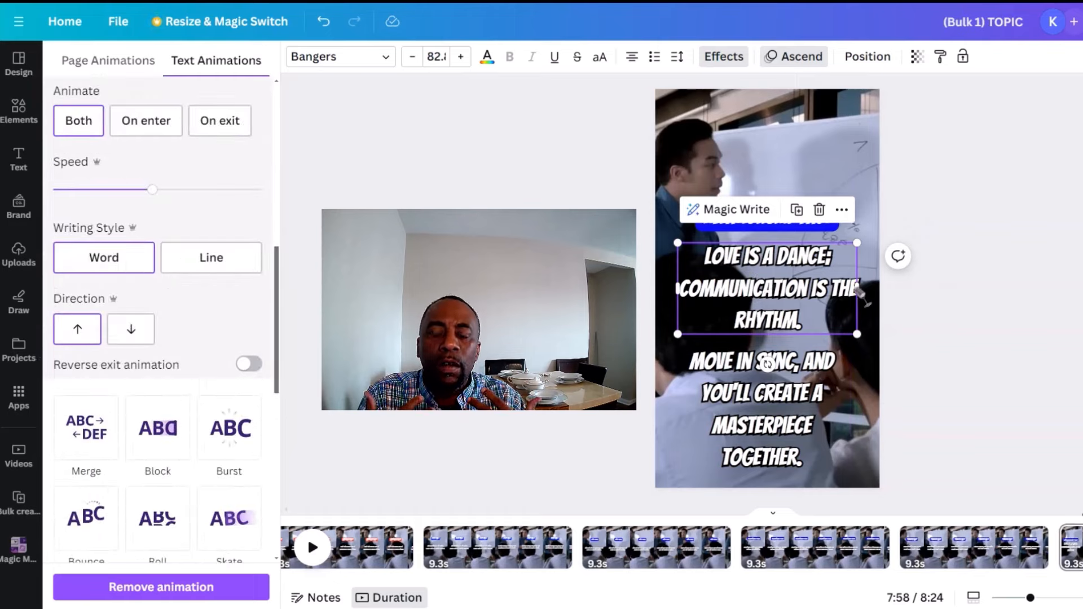
{"action": "left_click_drag", "start_coordinate": [859, 291], "coordinate": [863, 264]}
{"action": "left_click", "coordinate": [767, 395]}
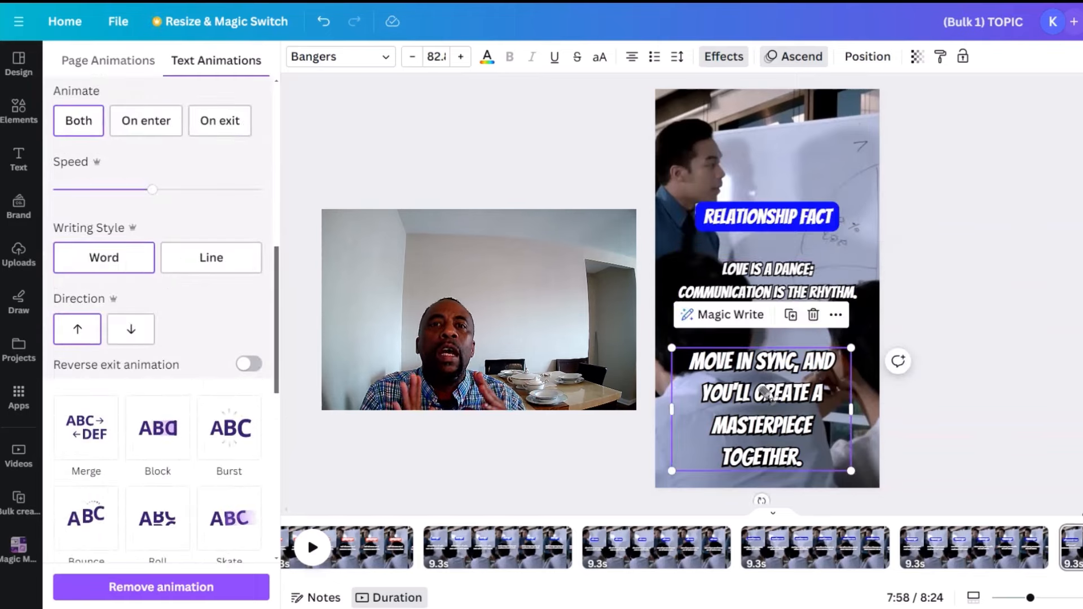
{"action": "left_click_drag", "start_coordinate": [854, 412], "coordinate": [948, 395]}
{"action": "left_click_drag", "start_coordinate": [948, 348], "coordinate": [858, 407]}
{"action": "left_click_drag", "start_coordinate": [774, 399], "coordinate": [771, 396]}
{"action": "left_click_drag", "start_coordinate": [795, 296], "coordinate": [798, 312]}
{"action": "left_click_drag", "start_coordinate": [781, 396], "coordinate": [784, 305]}
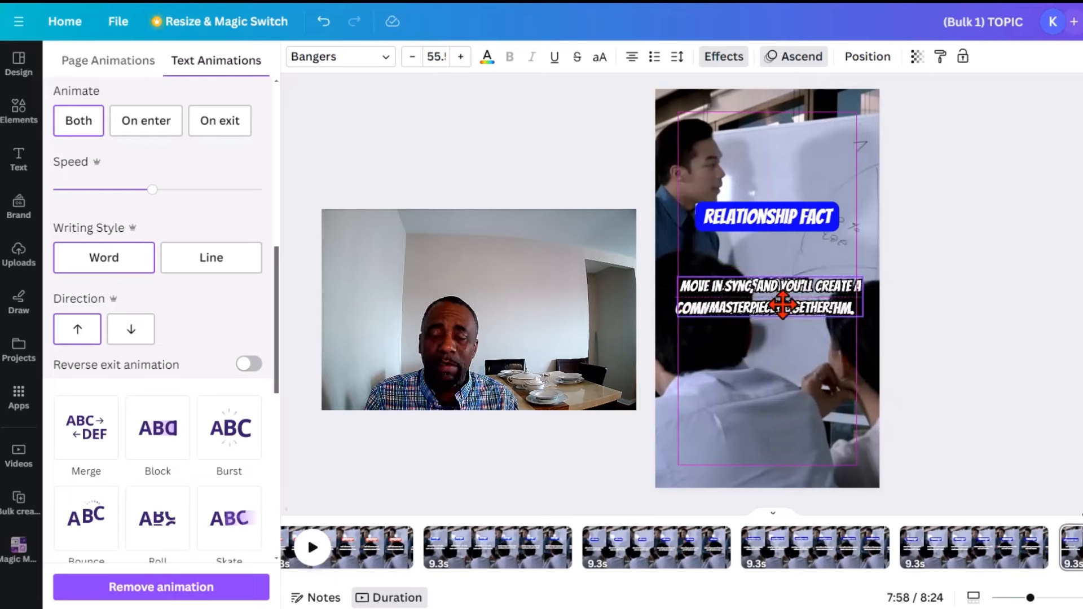
- Play the Relationship Fact page in the timeline to preview its text animations
{"action": "left_click", "coordinate": [800, 534]}
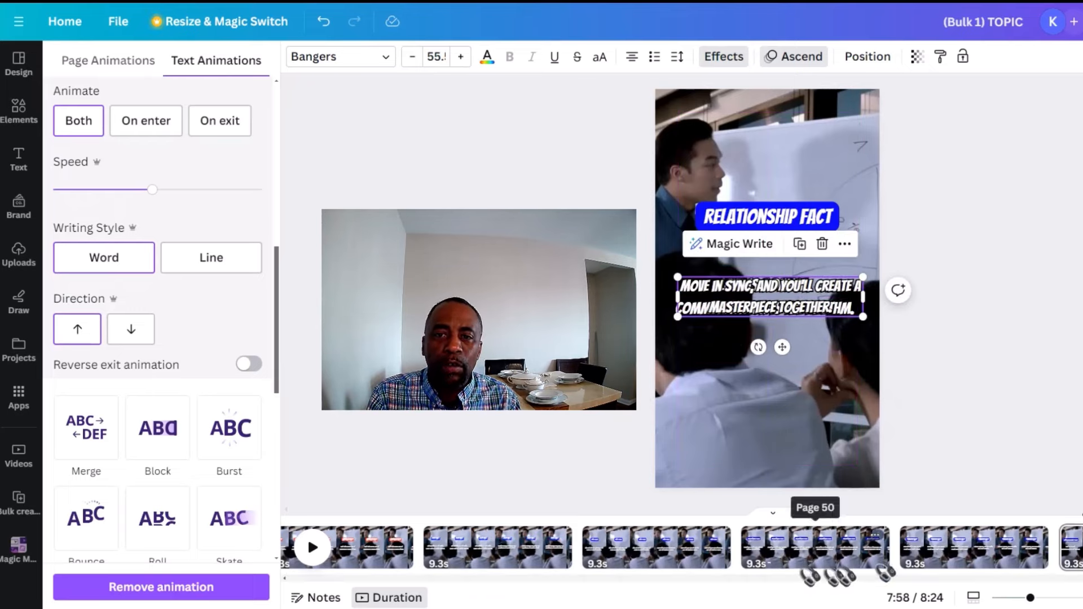
{"action": "scroll", "coordinate": [681, 547], "scroll_direction": "right", "scroll_amount": 5}
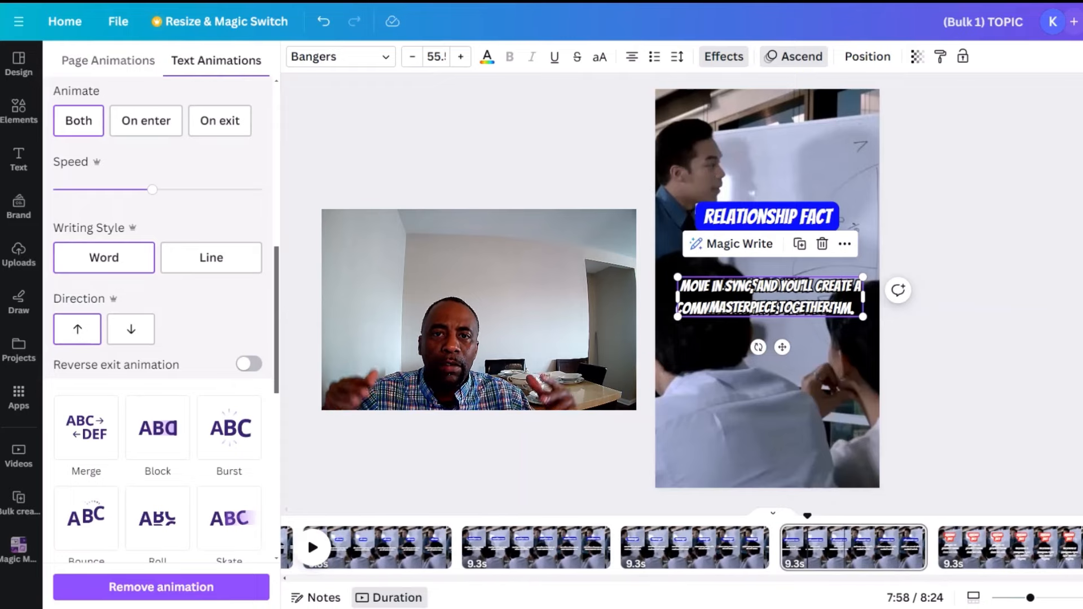
{"action": "left_click", "coordinate": [312, 547]}
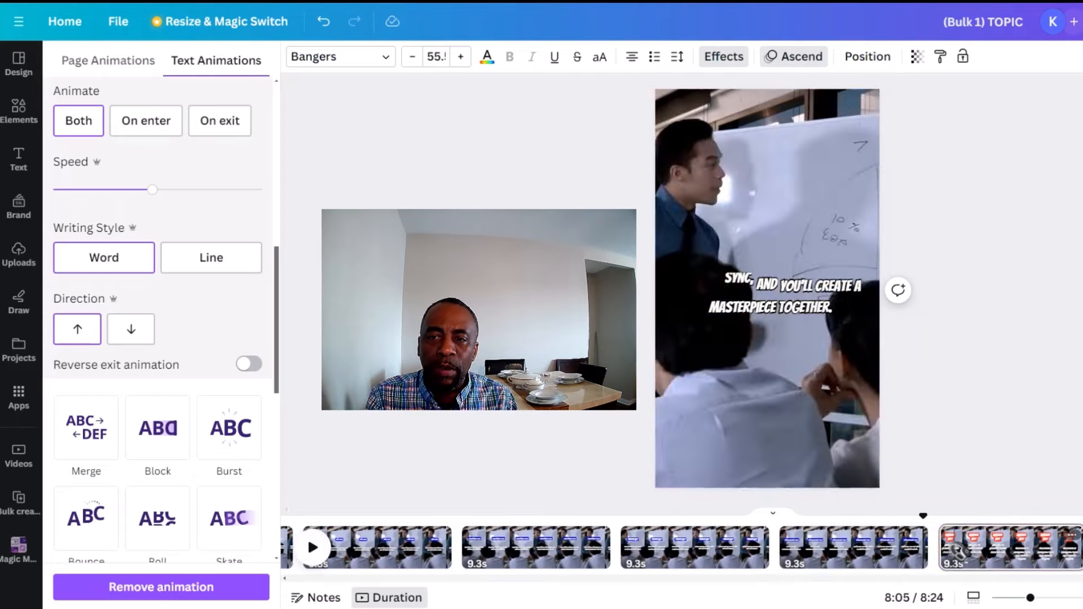
- Space out the heading and the two body texts vertically on the Affiliate Fact page
{"action": "left_click", "coordinate": [815, 192]}
{"action": "mouse_move", "coordinate": [819, 191]}
{"action": "left_mouse_down"}
{"action": "mouse_move", "coordinate": [877, 197]}
{"action": "mouse_move", "coordinate": [833, 189]}
{"action": "left_mouse_up"}
{"action": "left_click_drag", "start_coordinate": [761, 190], "coordinate": [761, 229]}
{"action": "left_click_drag", "start_coordinate": [801, 333], "coordinate": [802, 396]}
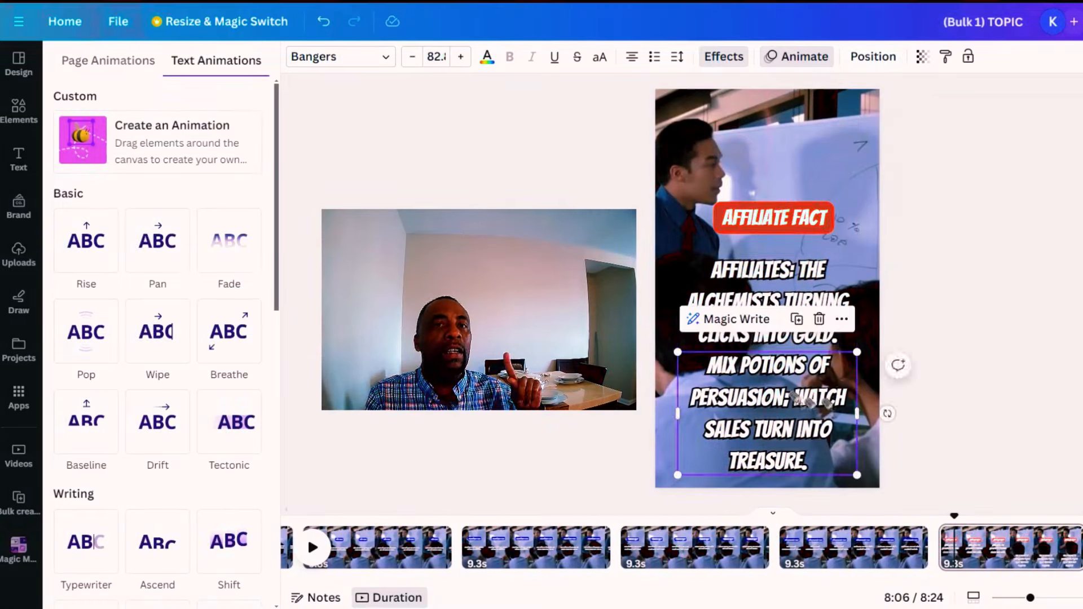
- Apply the Ascend text animation to both body texts on the Affiliate Fact page
{"action": "left_click", "coordinate": [798, 302]}
{"action": "left_click", "coordinate": [788, 60]}
{"action": "left_click", "coordinate": [801, 59]}
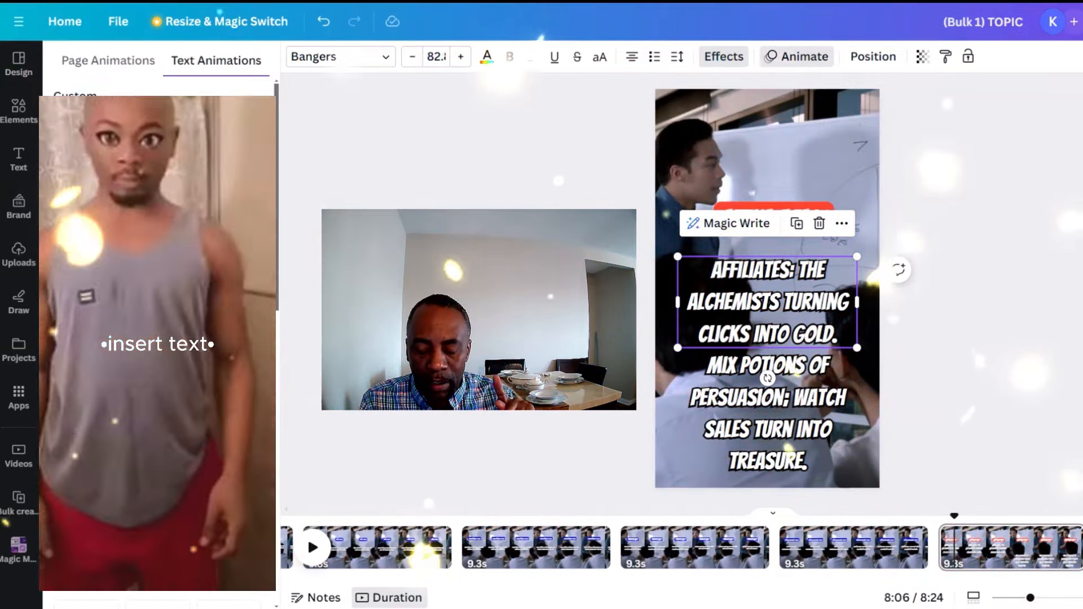
{"action": "left_click", "coordinate": [165, 536]}
{"action": "left_click", "coordinate": [769, 412]}
{"action": "left_click", "coordinate": [157, 191]}
- Give the Affiliate Fact heading the Typewriter text animation with the Wiggle motion effect
{"action": "left_click", "coordinate": [769, 218]}
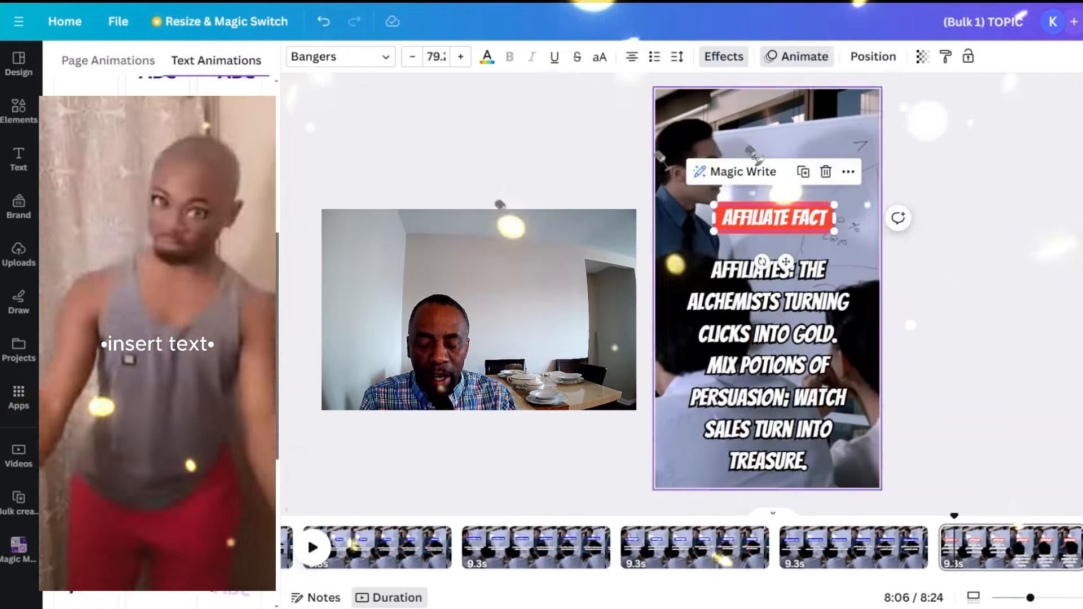
{"action": "left_click", "coordinate": [99, 208]}
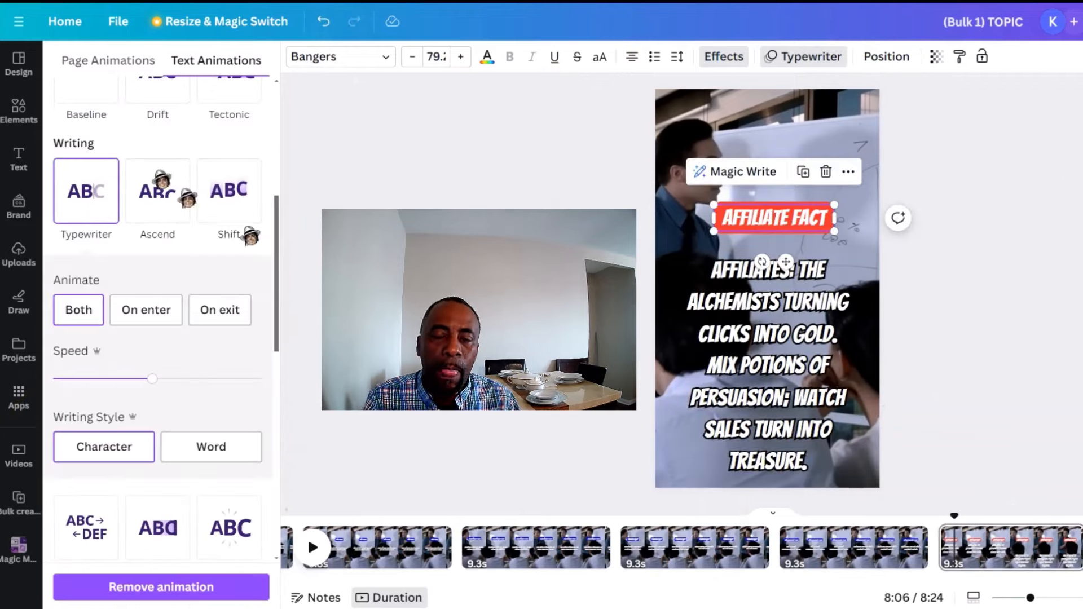
{"action": "scroll", "coordinate": [280, 228], "scroll_direction": "down", "scroll_amount": 5}
{"action": "left_click", "coordinate": [85, 496]}
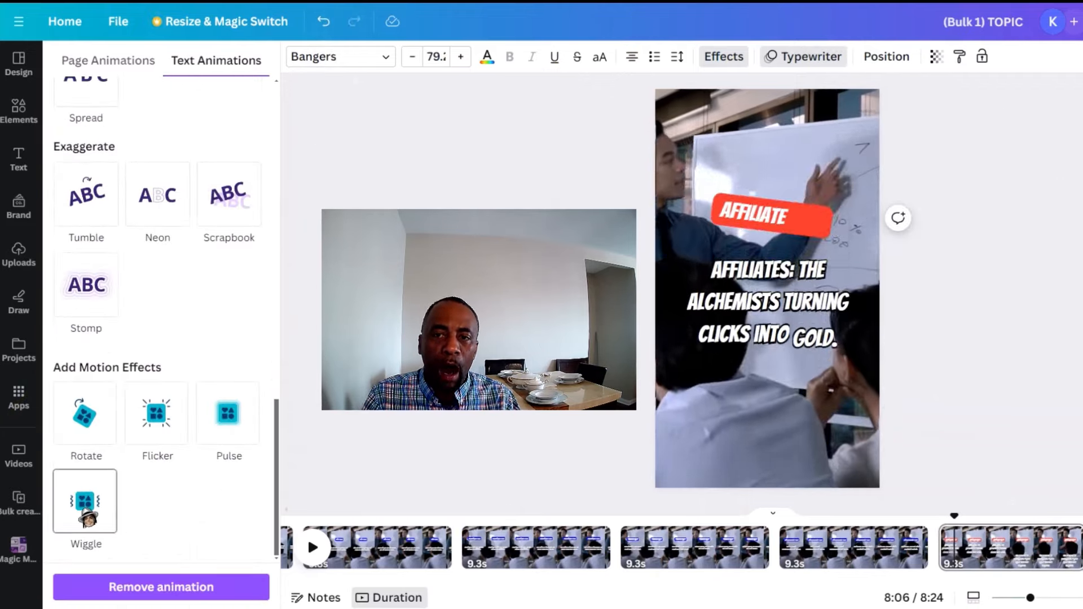
- Resize the two body texts on the Affiliate Fact page into smaller blocks with fewer lines
{"action": "left_click_drag", "start_coordinate": [285, 387], "coordinate": [324, 101]}
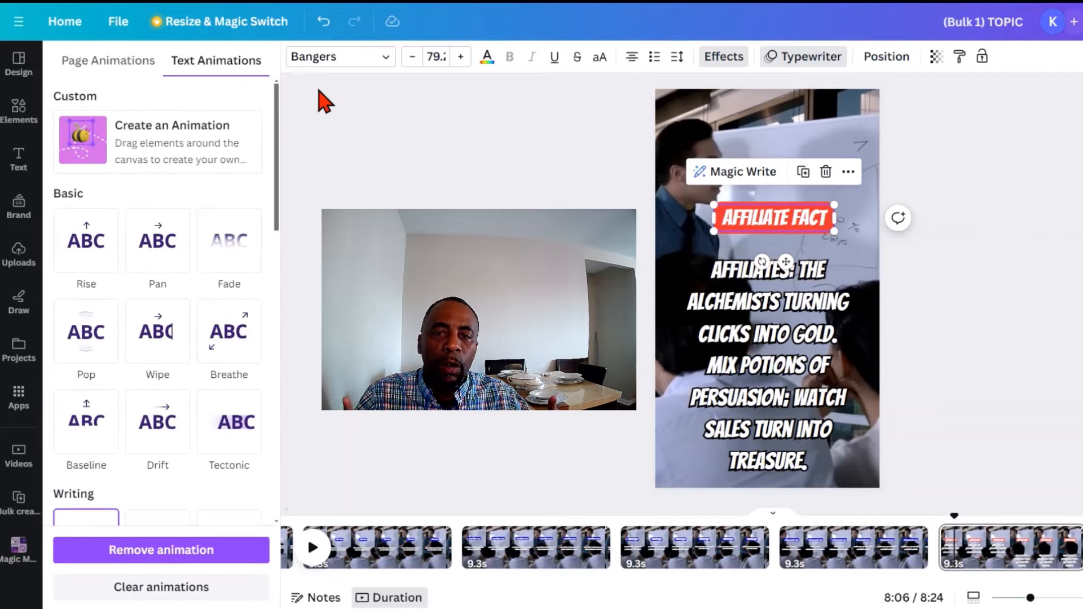
{"action": "left_click", "coordinate": [769, 345]}
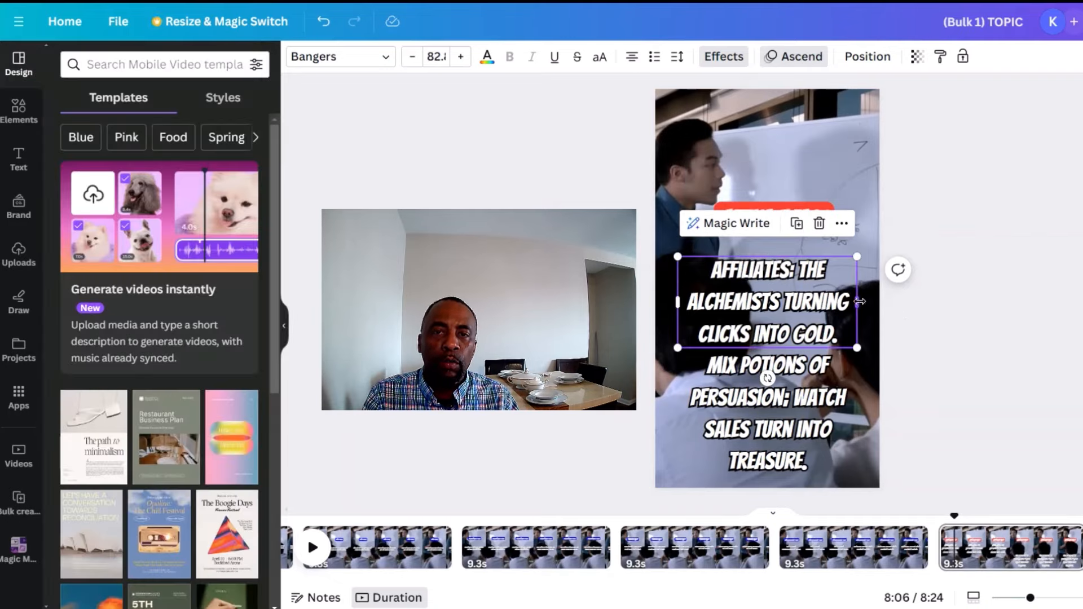
{"action": "left_click_drag", "start_coordinate": [860, 302], "coordinate": [874, 277]}
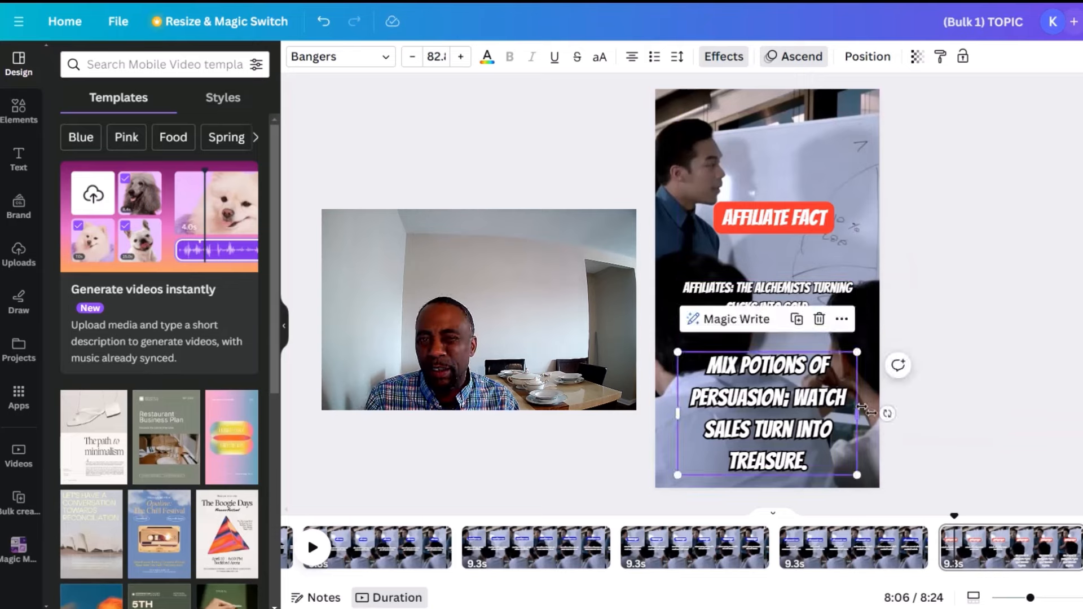
{"action": "left_click_drag", "start_coordinate": [863, 408], "coordinate": [962, 384]}
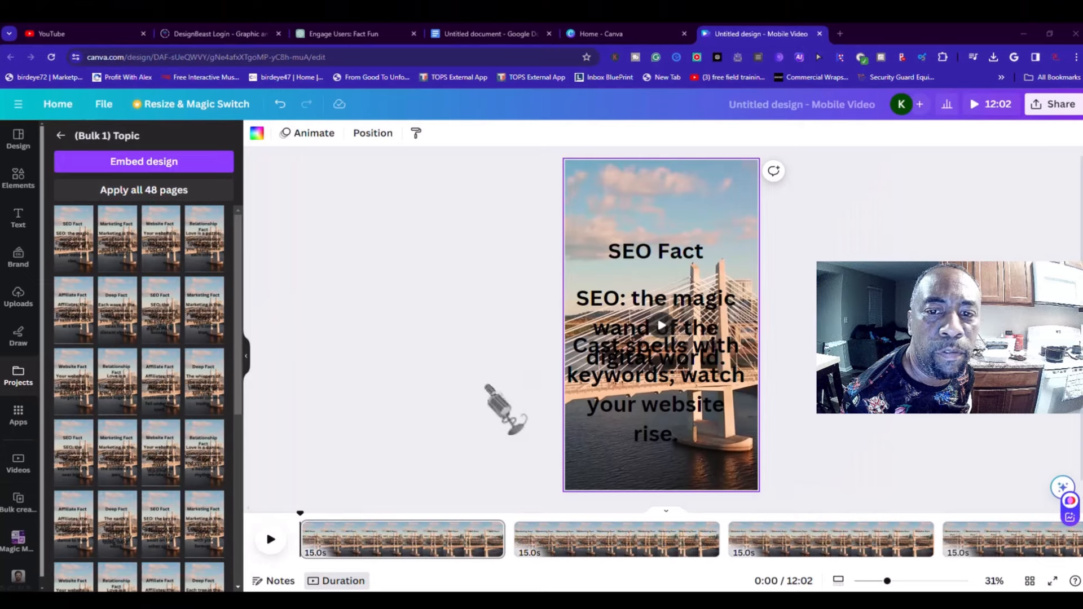
- Move the first body text on the SEO Fact page up closer to its heading
{"action": "left_click_drag", "start_coordinate": [636, 312], "coordinate": [631, 278]}
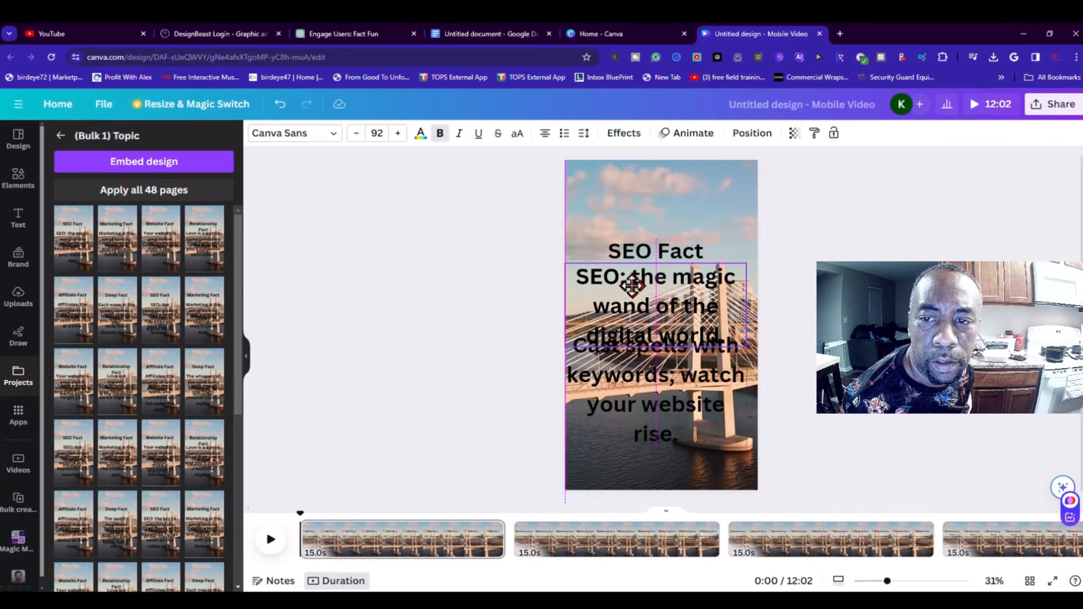
{"action": "left_click", "coordinate": [649, 247]}
{"action": "left_click", "coordinate": [547, 320]}
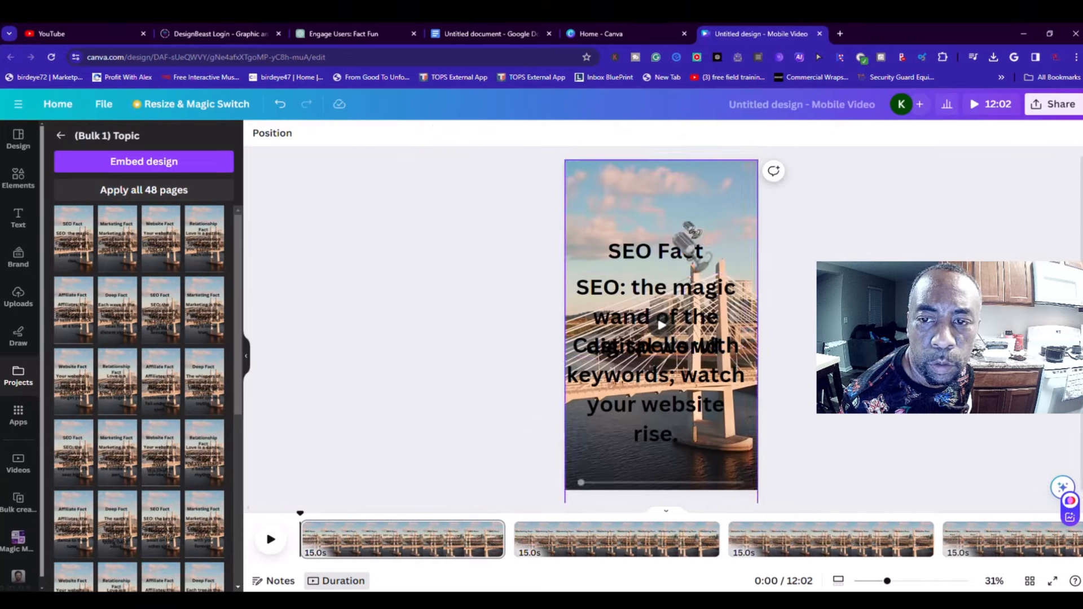
- Apply the Background text effect to the SEO Fact heading and open its colour choices
{"action": "left_click", "coordinate": [649, 250]}
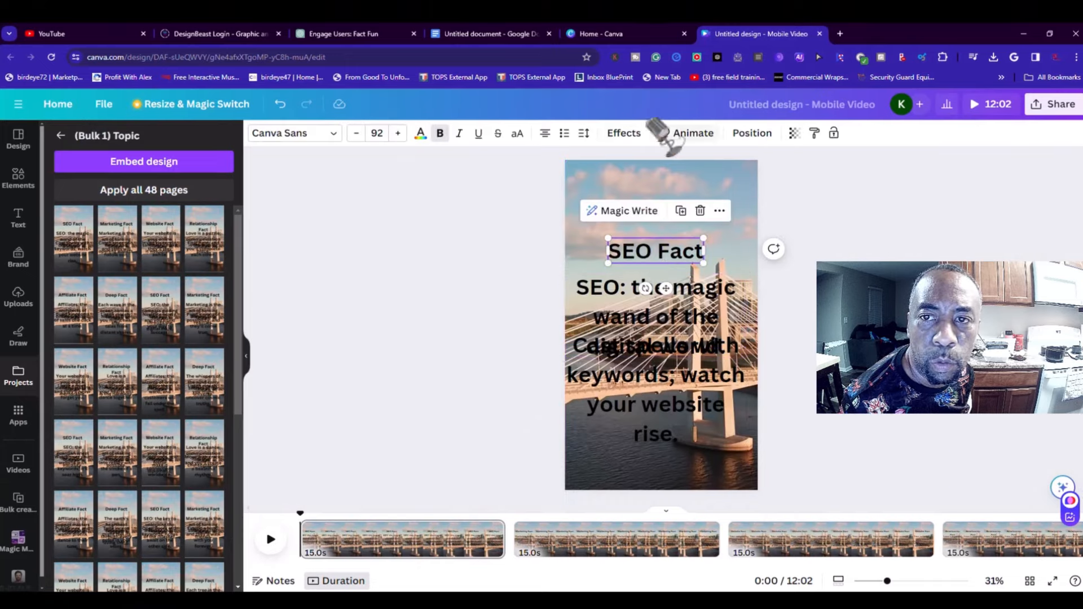
{"action": "left_click", "coordinate": [627, 133]}
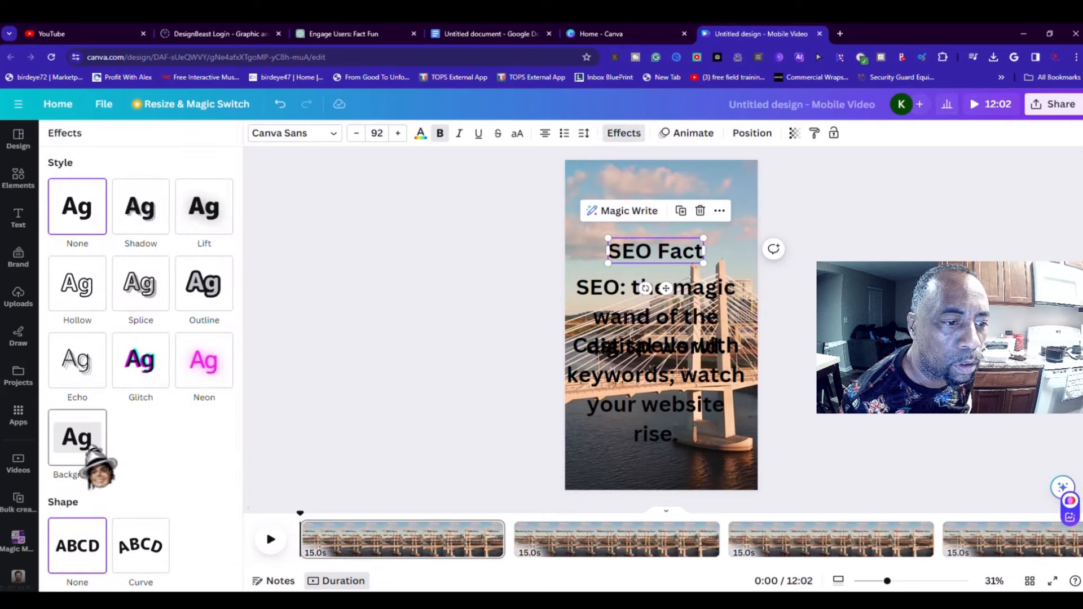
{"action": "left_click", "coordinate": [90, 446]}
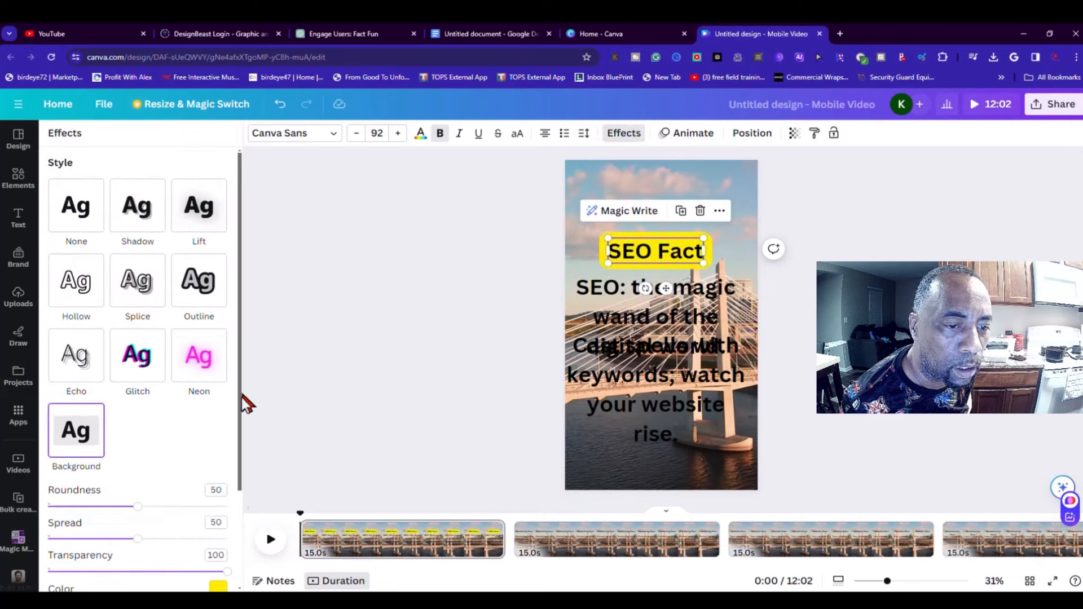
{"action": "scroll", "coordinate": [237, 484], "scroll_direction": "down", "scroll_amount": 2}
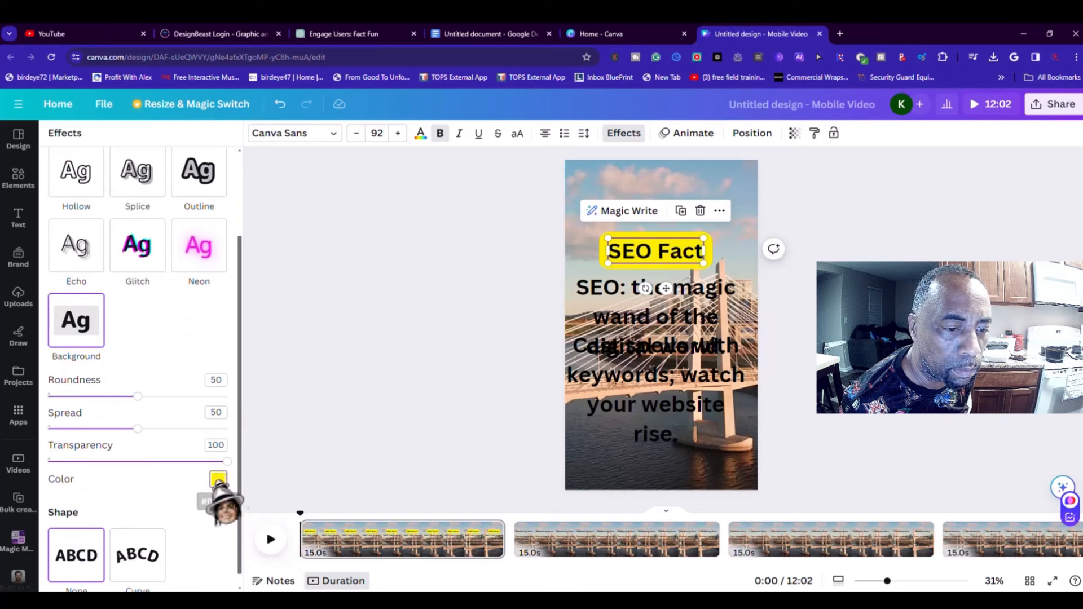
{"action": "left_click", "coordinate": [218, 480]}
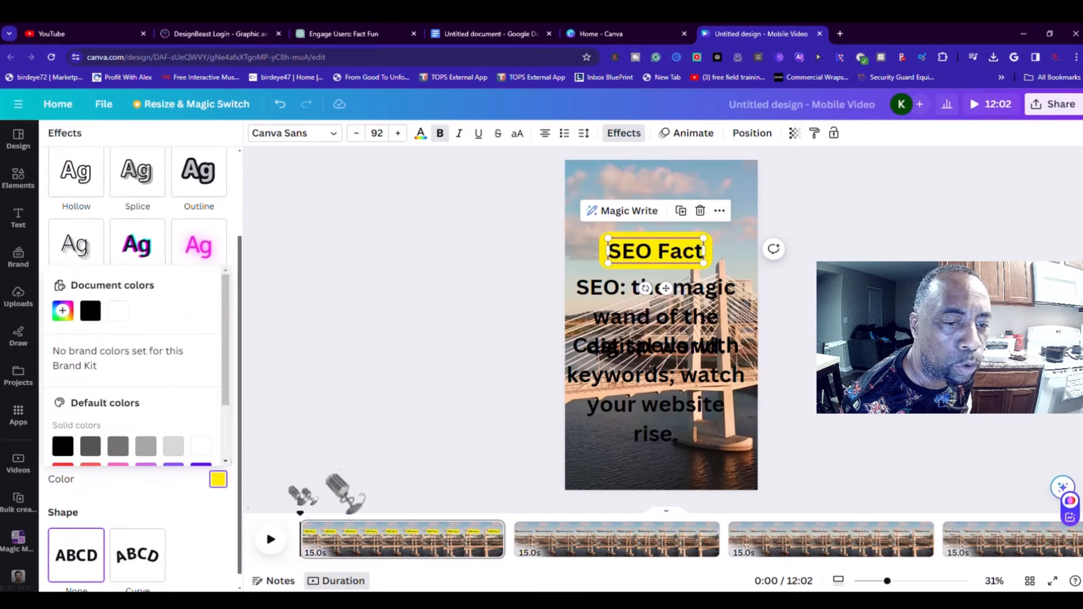
- Change the SEO Fact heading's font to Bangers
{"action": "double_click", "coordinate": [641, 257]}
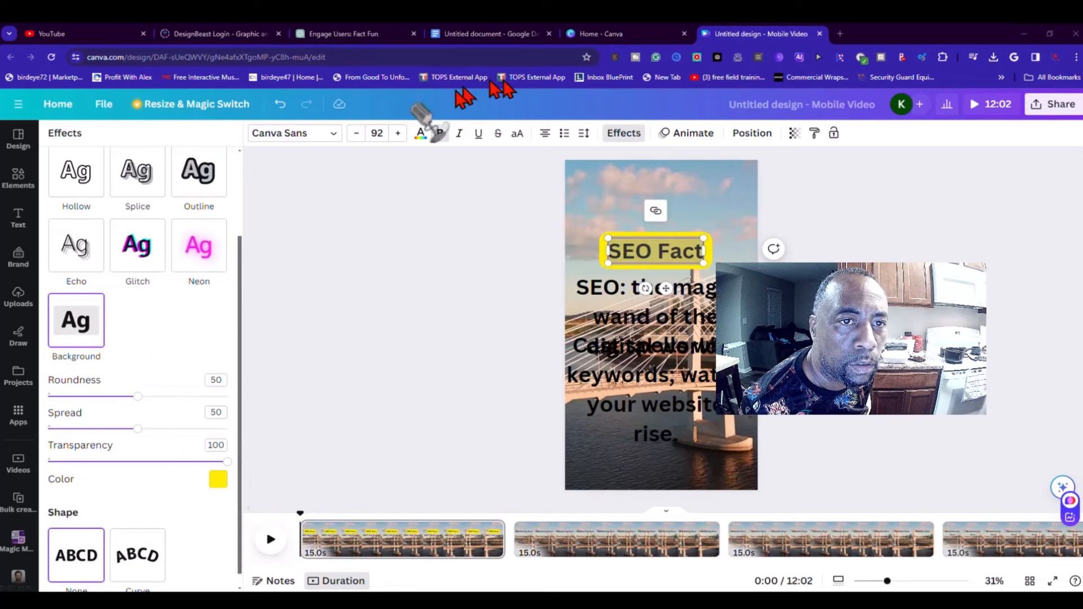
{"action": "left_click", "coordinate": [334, 134]}
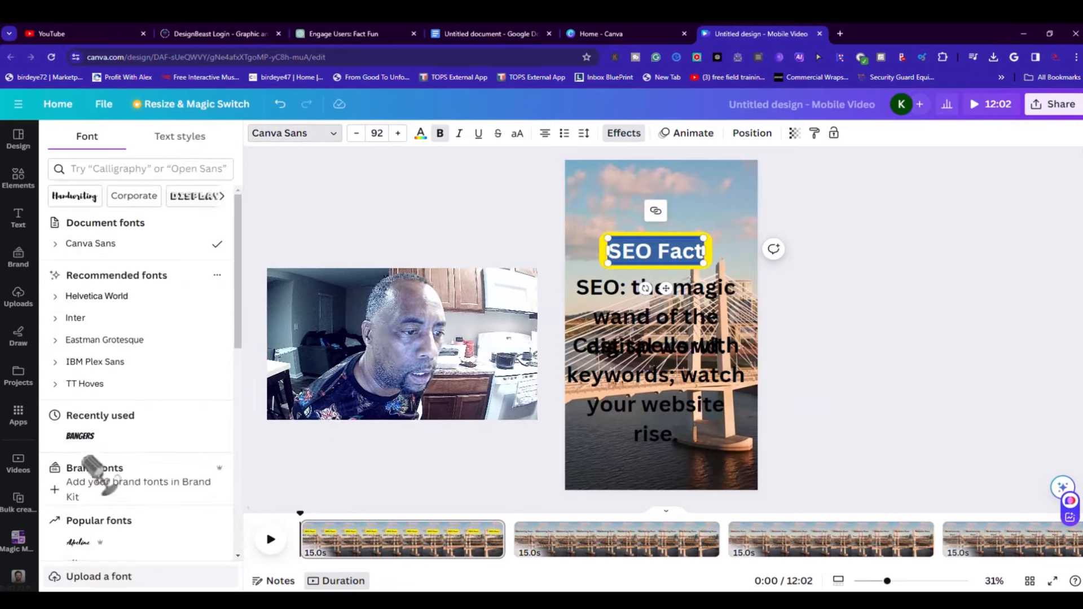
{"action": "left_click", "coordinate": [81, 437]}
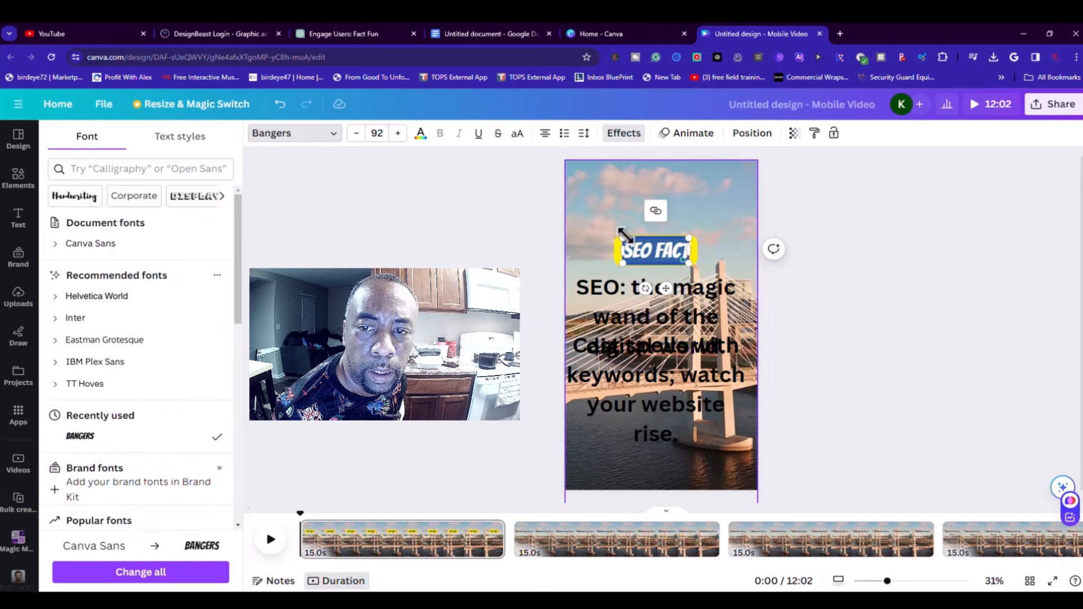
- Enlarge the SEO Fact heading slightly, keeping it centred above the body texts
{"action": "left_click_drag", "start_coordinate": [623, 238], "coordinate": [616, 230]}
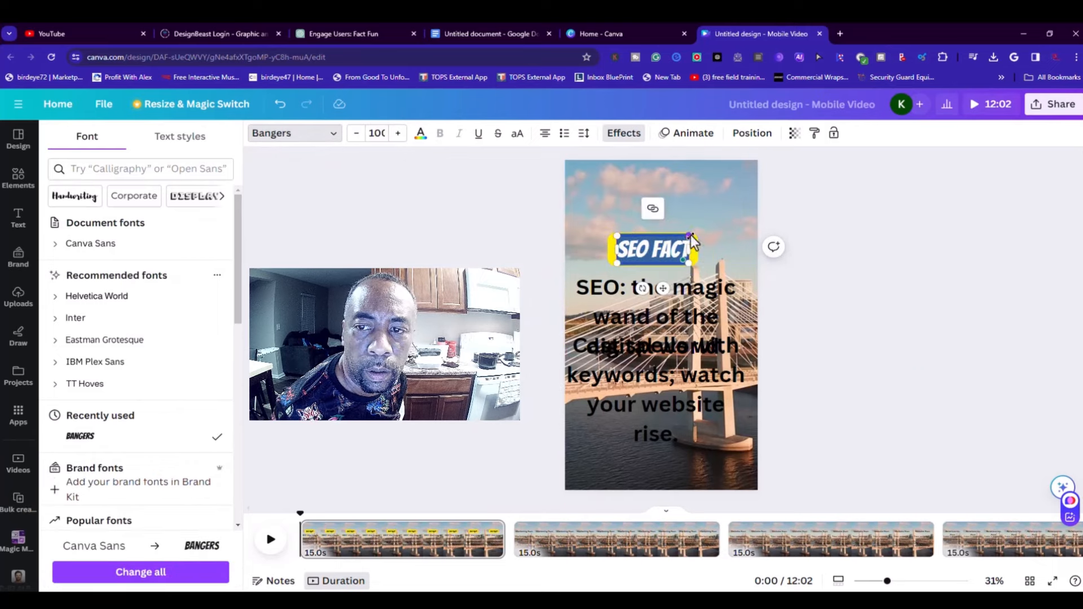
{"action": "left_click_drag", "start_coordinate": [690, 236], "coordinate": [702, 230]}
- Shrink the two SEO Fact body texts to two lines each, at font sizes of about 55 and 48, centred under the heading
{"action": "left_click", "coordinate": [635, 307]}
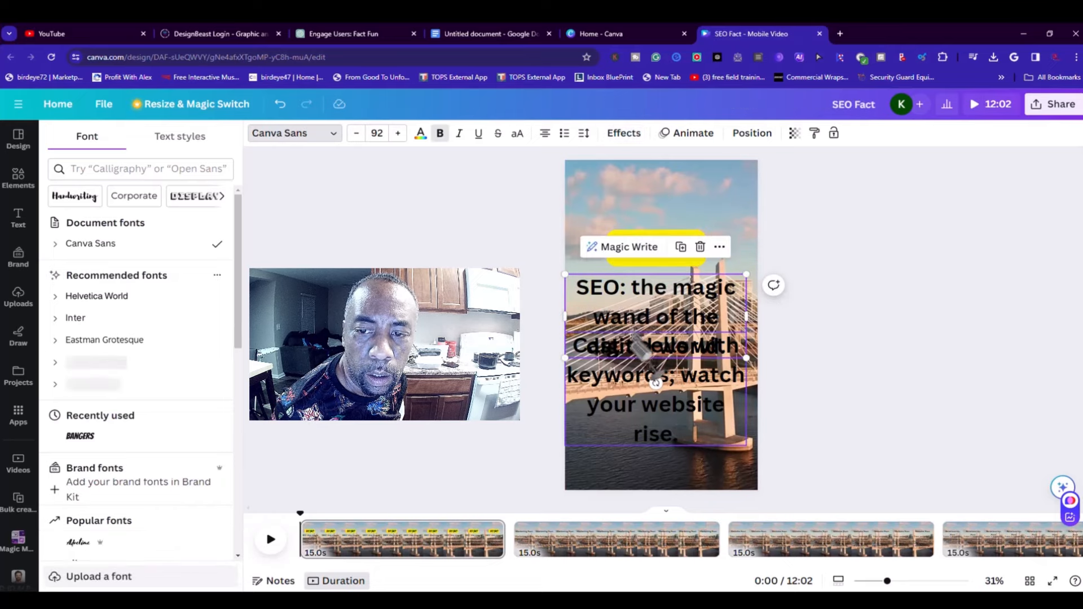
{"action": "left_click_drag", "start_coordinate": [748, 359], "coordinate": [771, 290]}
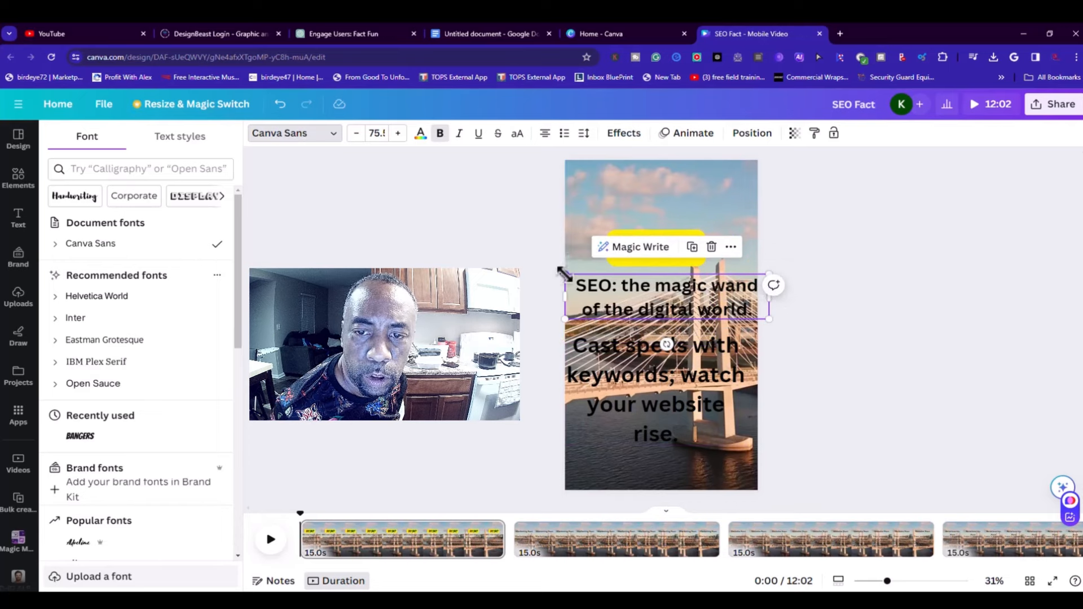
{"action": "left_click_drag", "start_coordinate": [566, 276], "coordinate": [585, 279]}
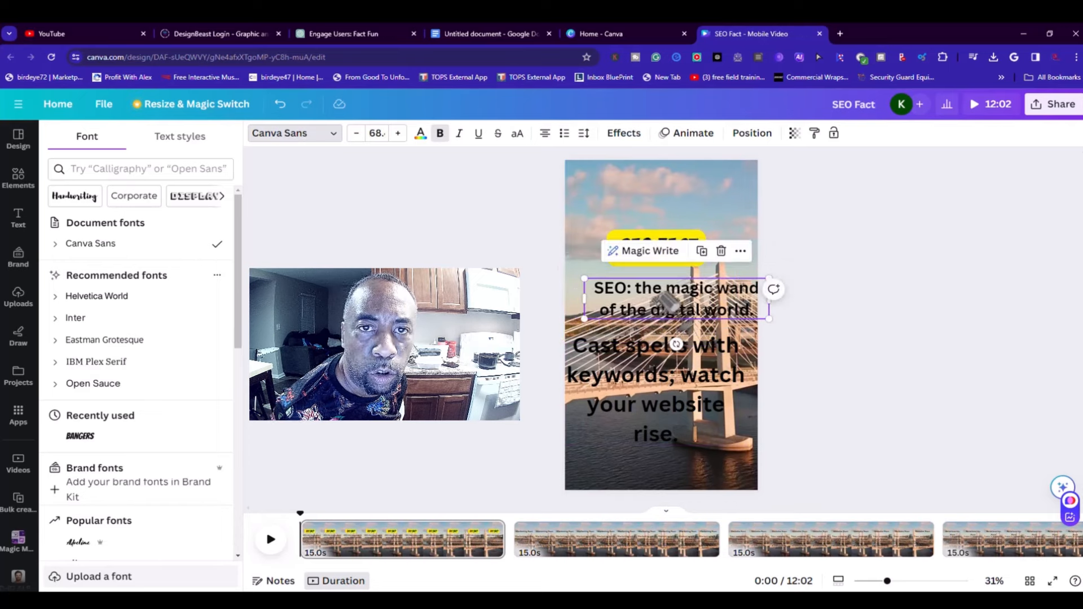
{"action": "left_click_drag", "start_coordinate": [688, 308], "coordinate": [627, 302]}
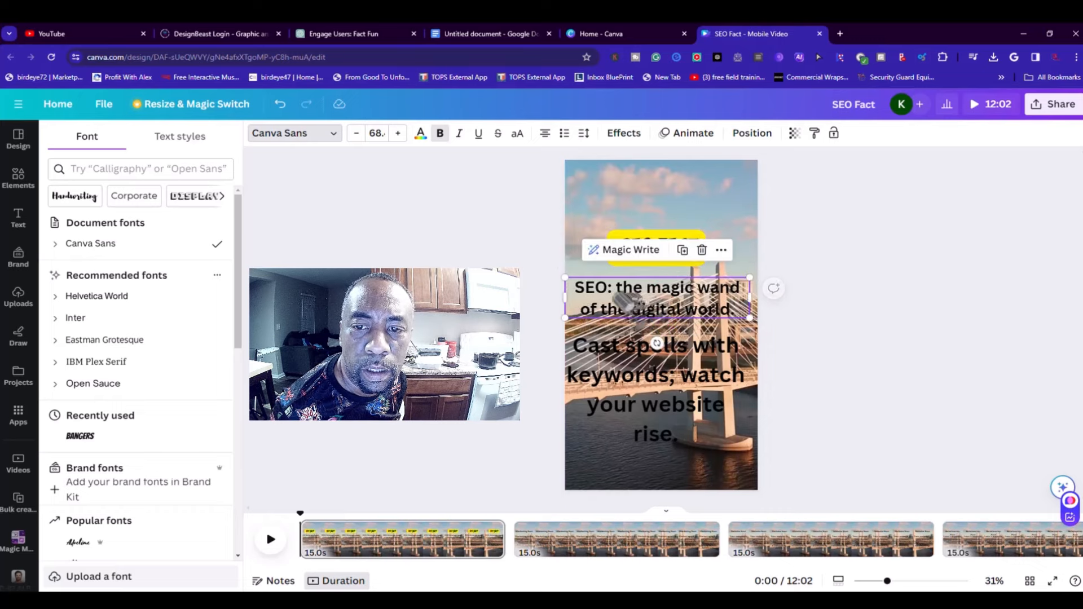
{"action": "left_click_drag", "start_coordinate": [566, 277], "coordinate": [582, 291]}
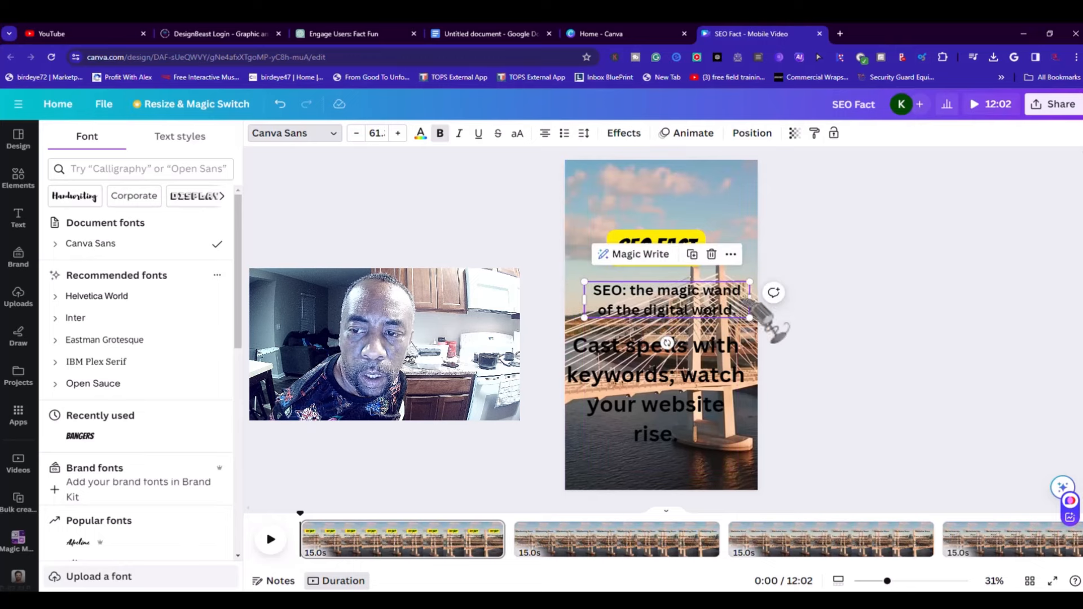
{"action": "left_click_drag", "start_coordinate": [753, 279], "coordinate": [738, 284]}
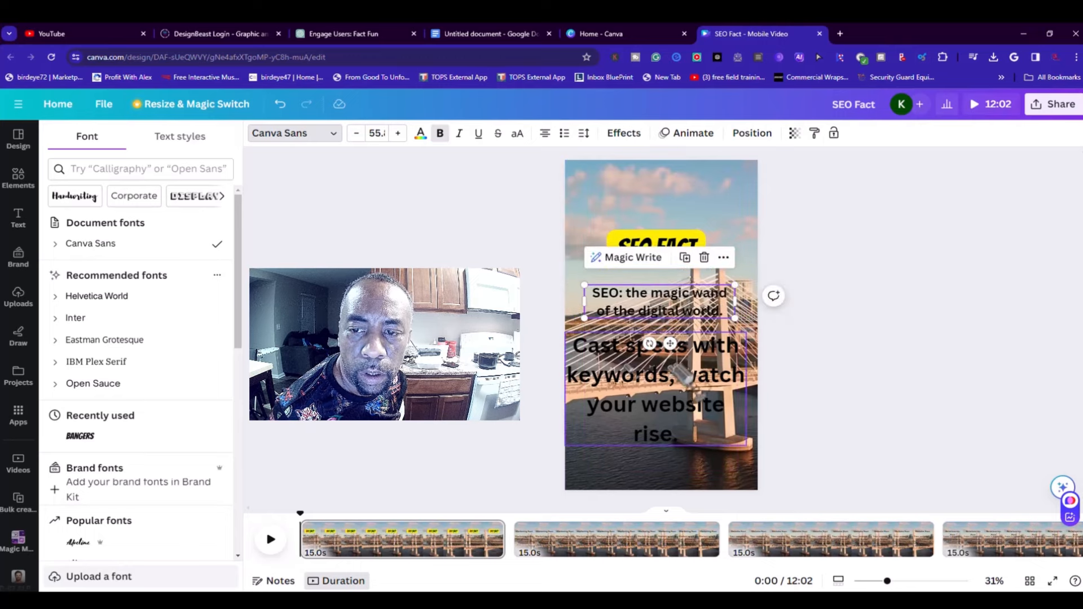
{"action": "left_click", "coordinate": [656, 396]}
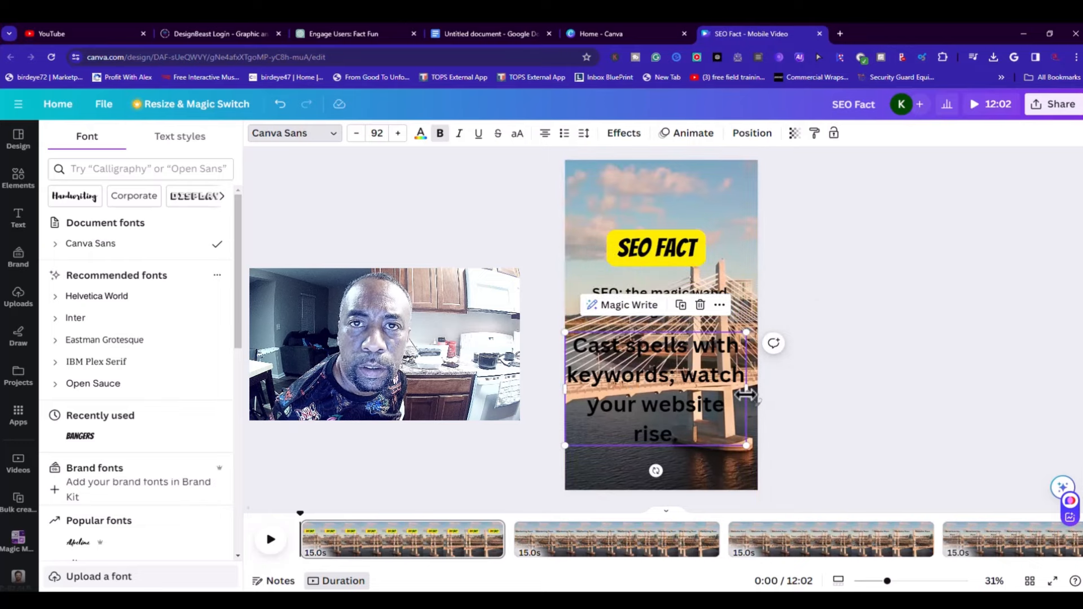
{"action": "left_click_drag", "start_coordinate": [746, 395], "coordinate": [849, 377]}
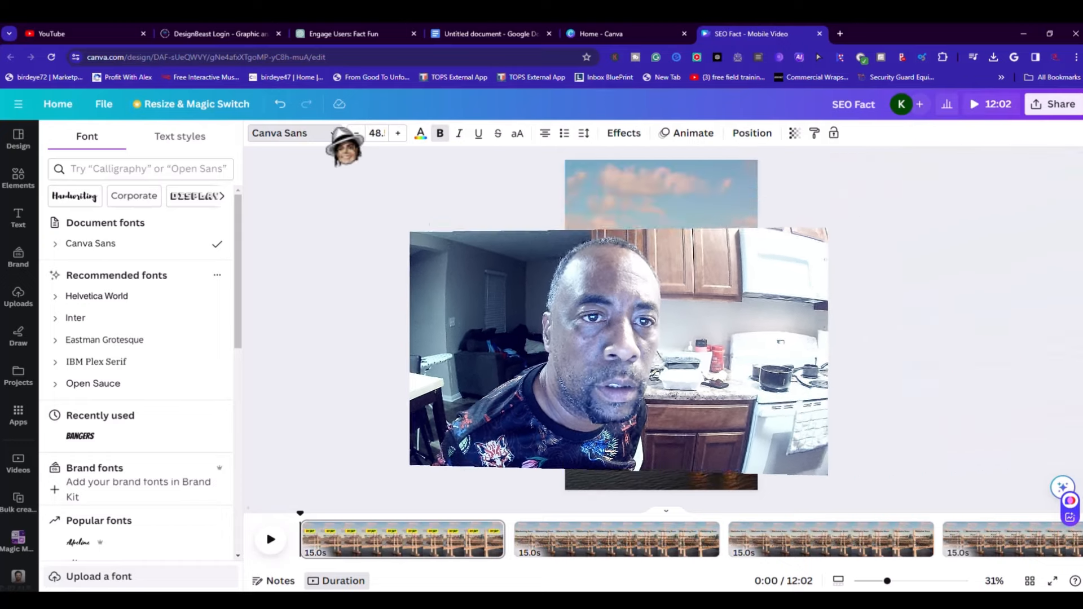
- Change the font of both SEO Fact body texts to Bangers
{"action": "left_click", "coordinate": [333, 133]}
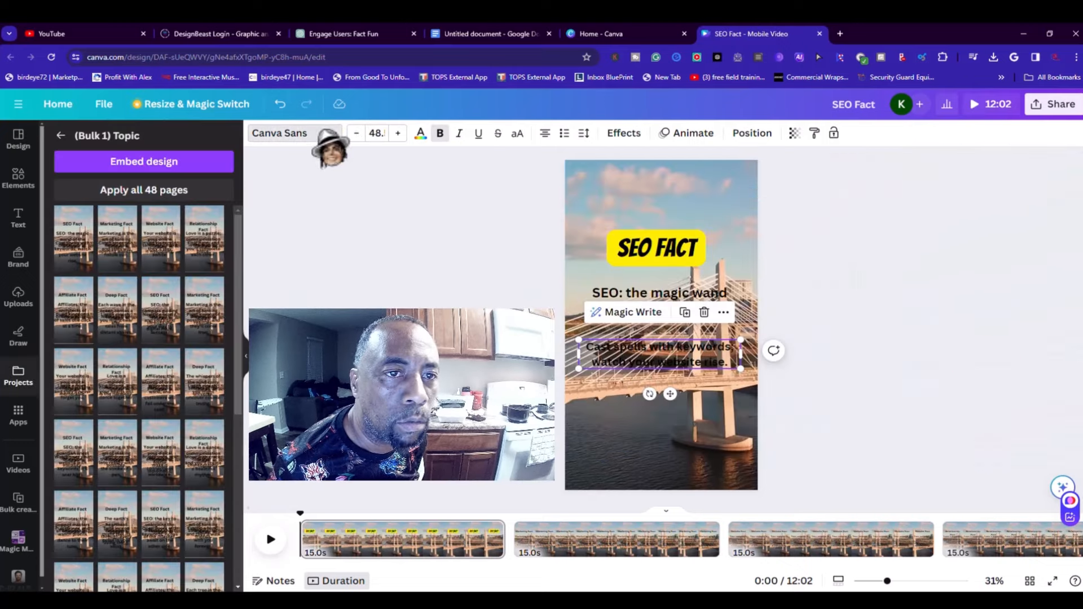
{"action": "left_click", "coordinate": [328, 135]}
{"action": "left_click", "coordinate": [85, 245]}
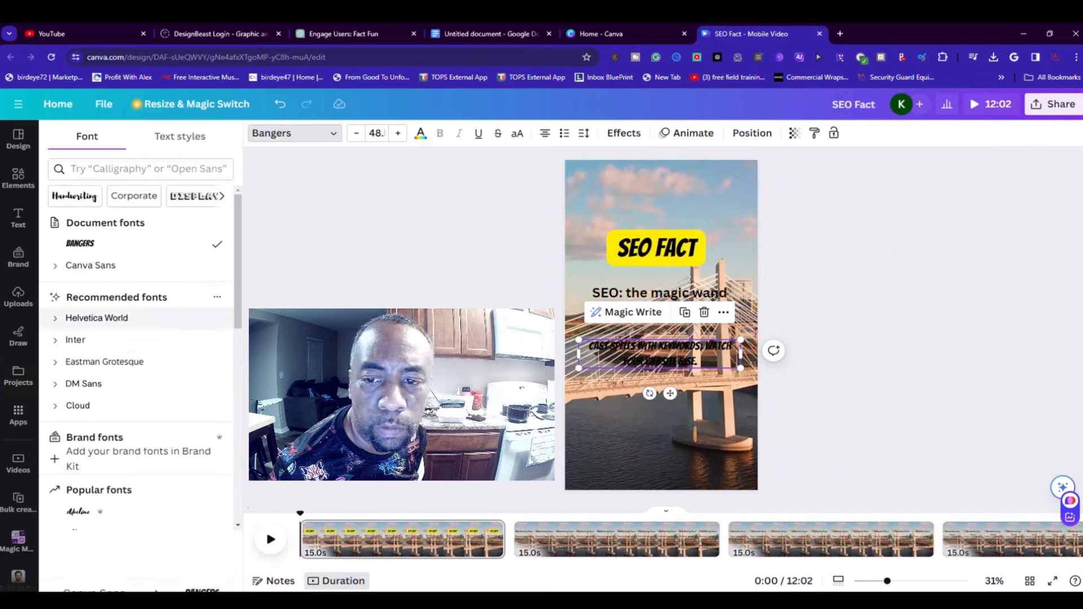
{"action": "left_click", "coordinate": [626, 299]}
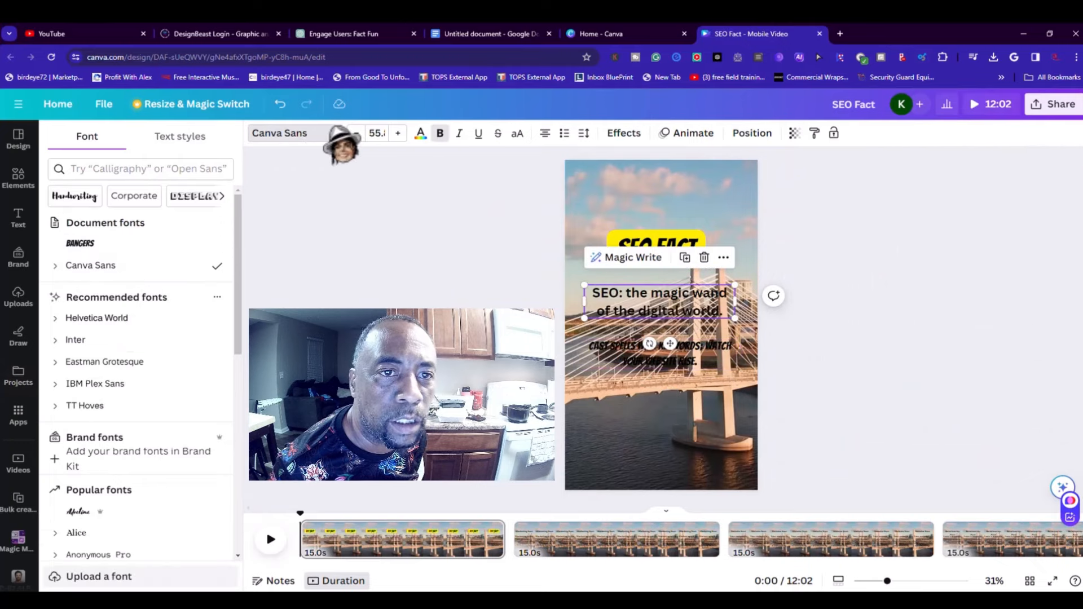
{"action": "left_click", "coordinate": [333, 135]}
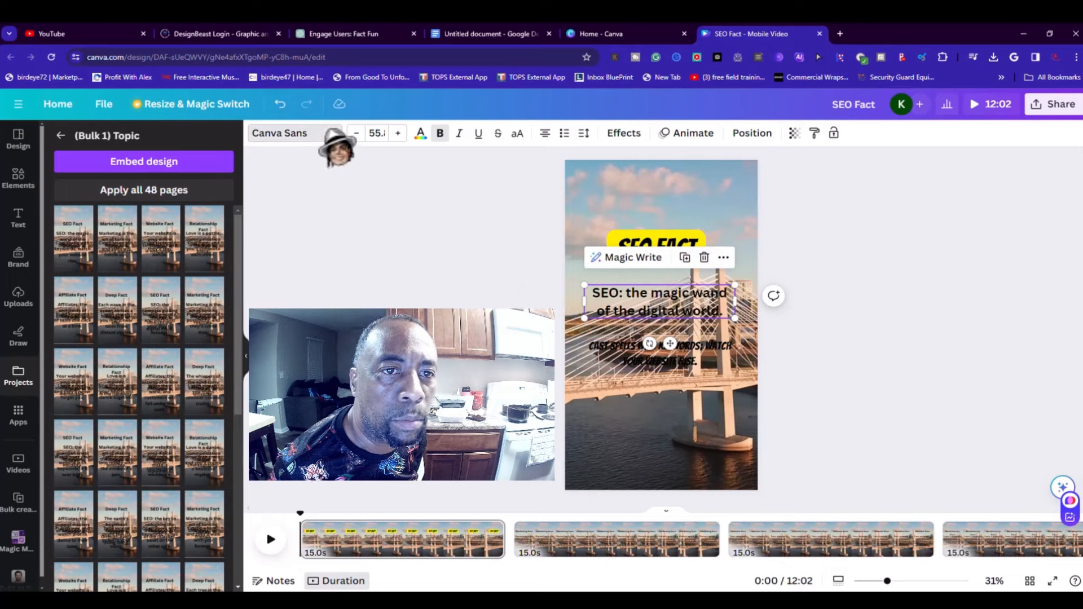
{"action": "left_click", "coordinate": [333, 136]}
{"action": "left_click", "coordinate": [80, 243]}
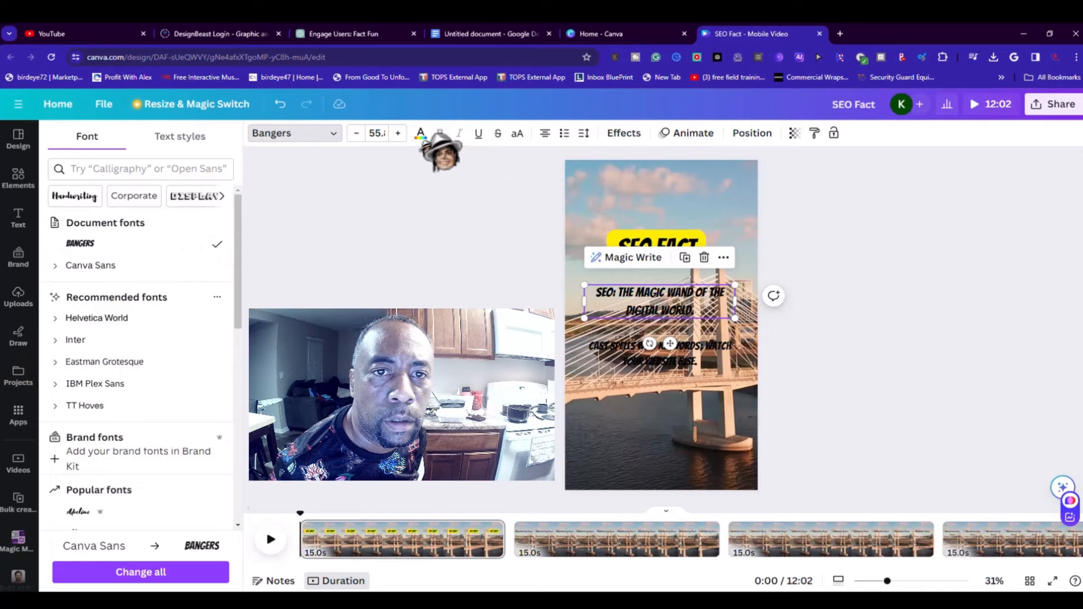
- Set the text colour of both SEO Fact body texts to white (#ffffff)
{"action": "left_click", "coordinate": [421, 133]}
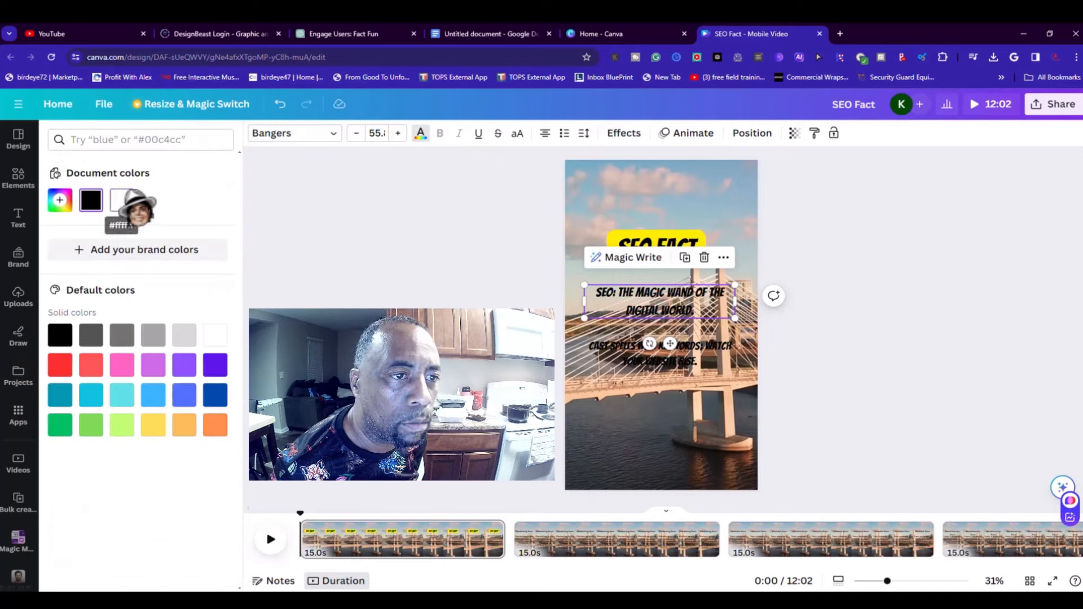
{"action": "left_click", "coordinate": [122, 200]}
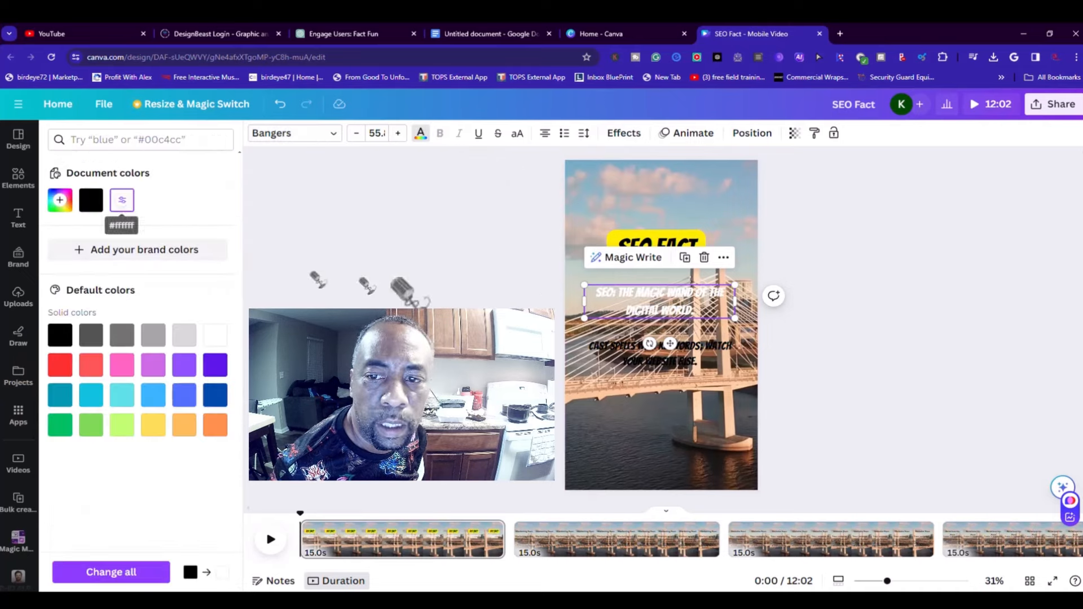
{"action": "left_click", "coordinate": [122, 200]}
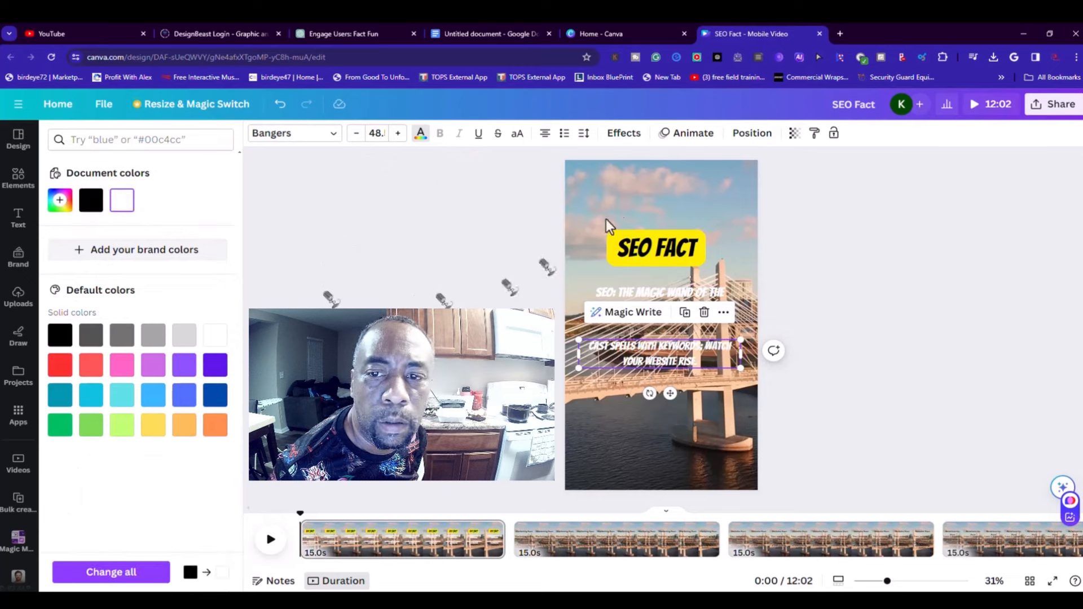
- Apply the Outline text effect in black to the second body text, "Cast spells with keywords"
{"action": "left_click", "coordinate": [627, 134]}
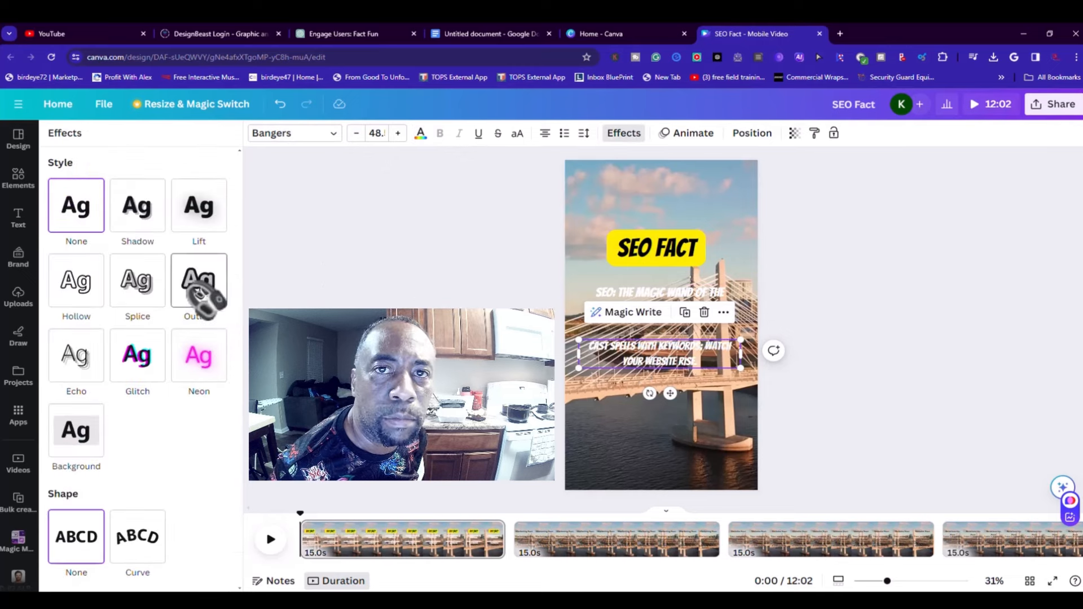
{"action": "left_click", "coordinate": [200, 290]}
{"action": "left_click", "coordinate": [218, 374]}
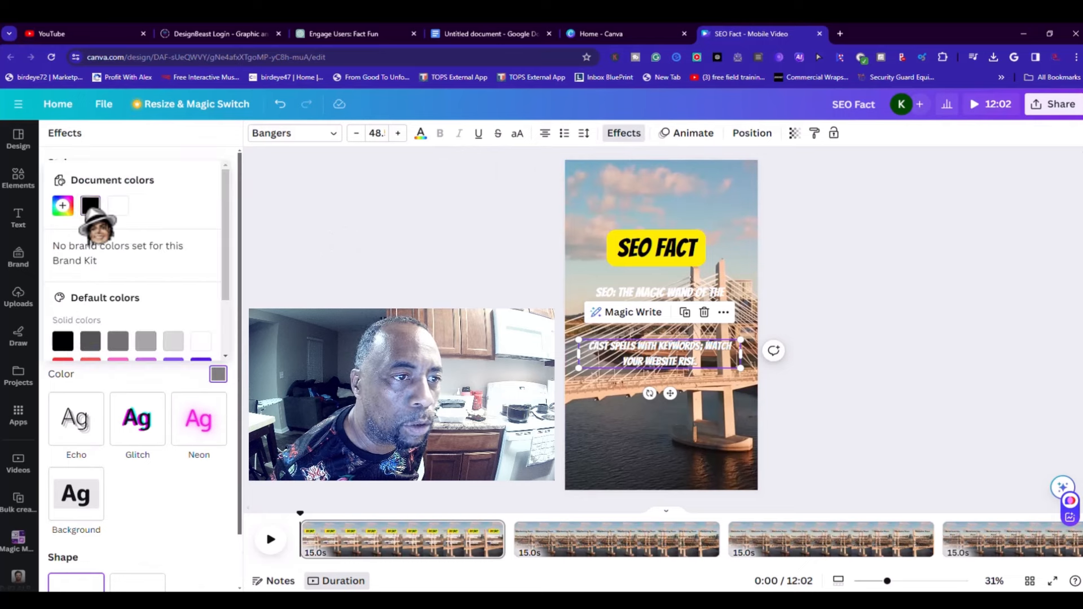
{"action": "left_click", "coordinate": [669, 356]}
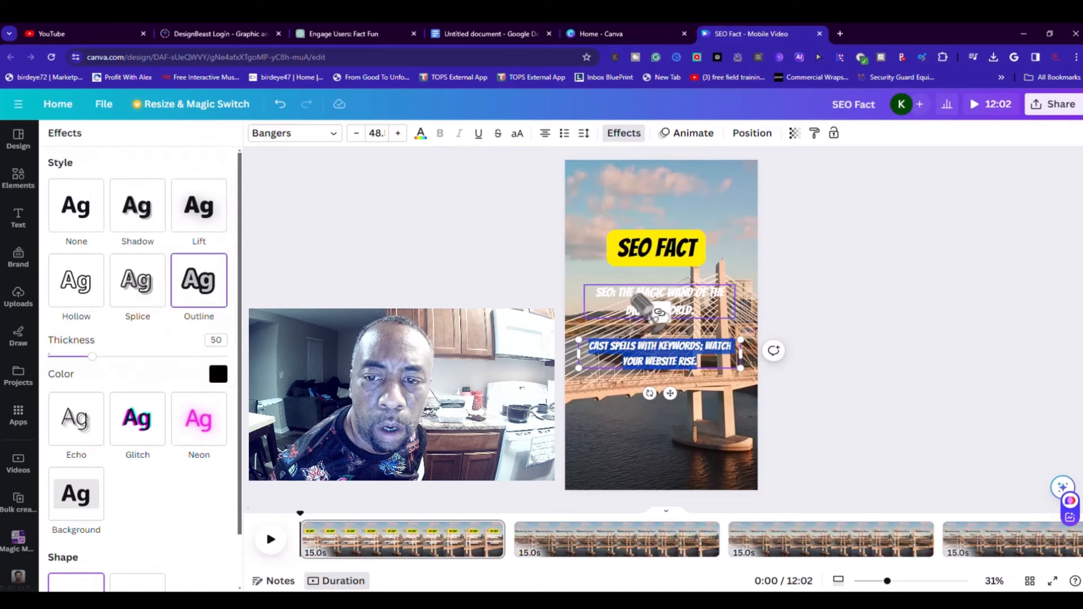
- Apply the Outline text effect in black to the first body text, "SEO: the magic wand of the digital world"
{"action": "left_click", "coordinate": [655, 299]}
{"action": "left_click", "coordinate": [195, 299]}
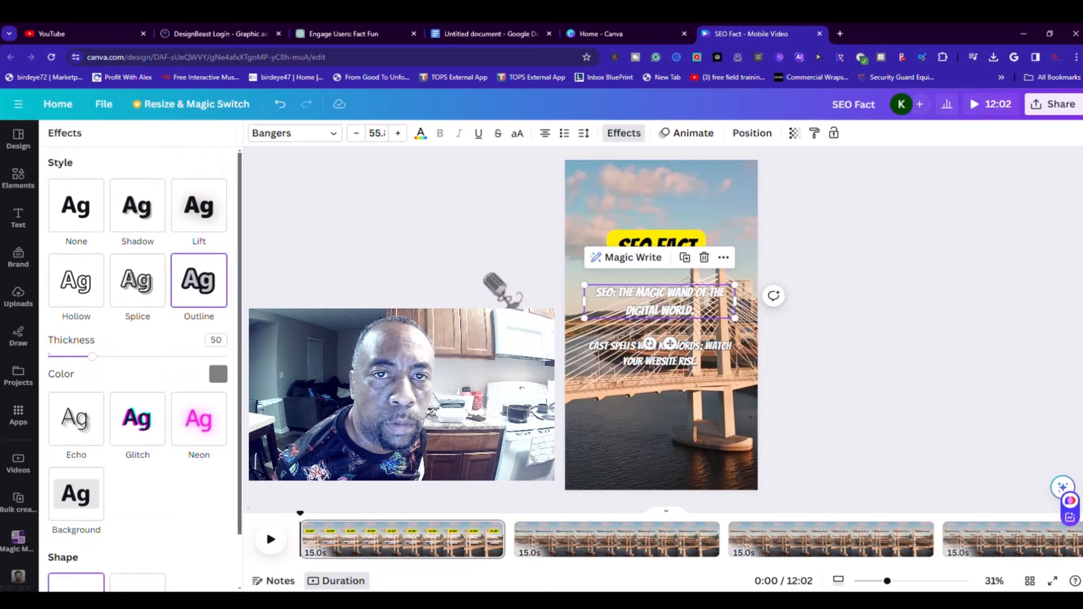
{"action": "left_click", "coordinate": [218, 374]}
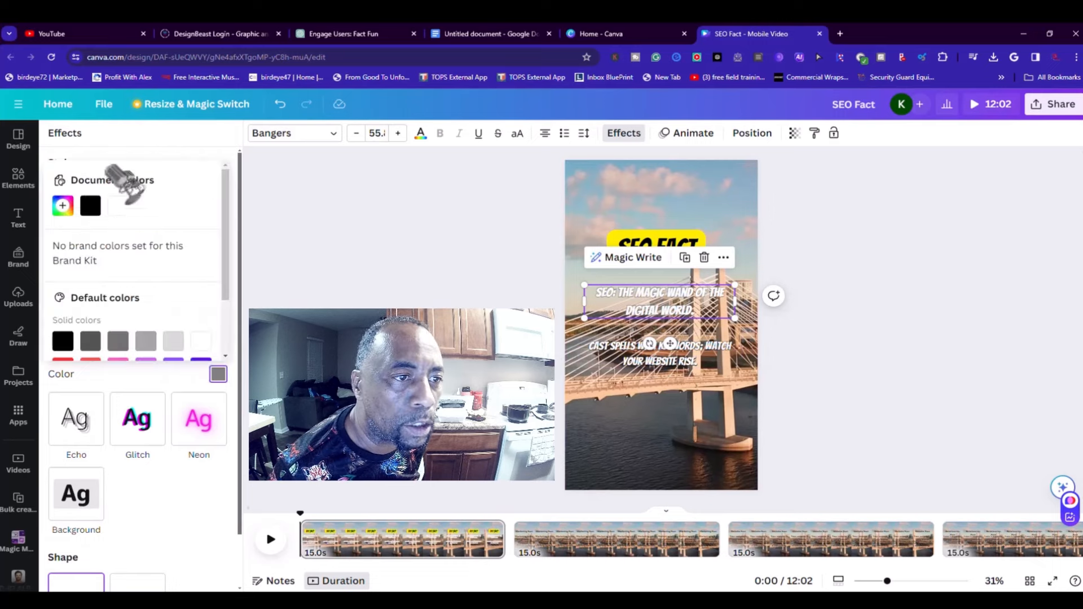
{"action": "left_click", "coordinate": [90, 206]}
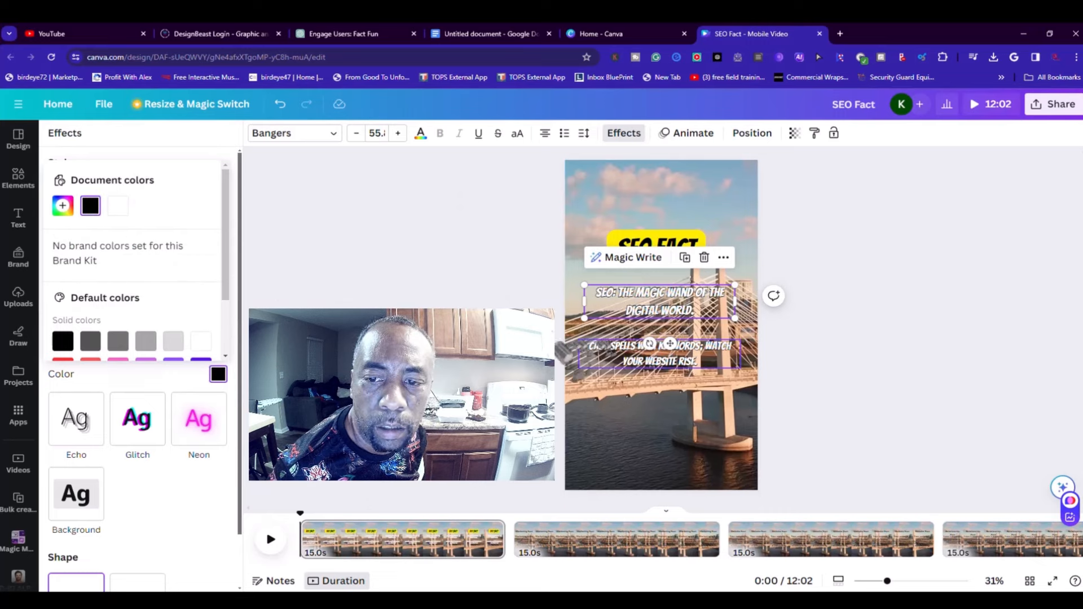
{"action": "left_click", "coordinate": [232, 324]}
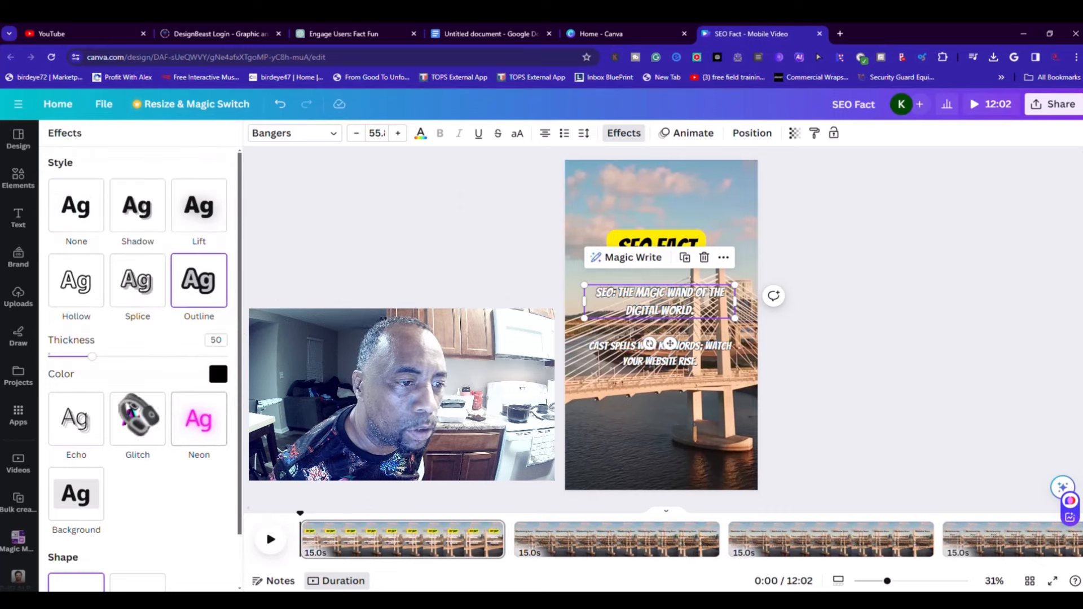
- Raise the outline thickness to 111 on the first body text and about 106 on the second
{"action": "left_click_drag", "start_coordinate": [92, 357], "coordinate": [124, 357]}
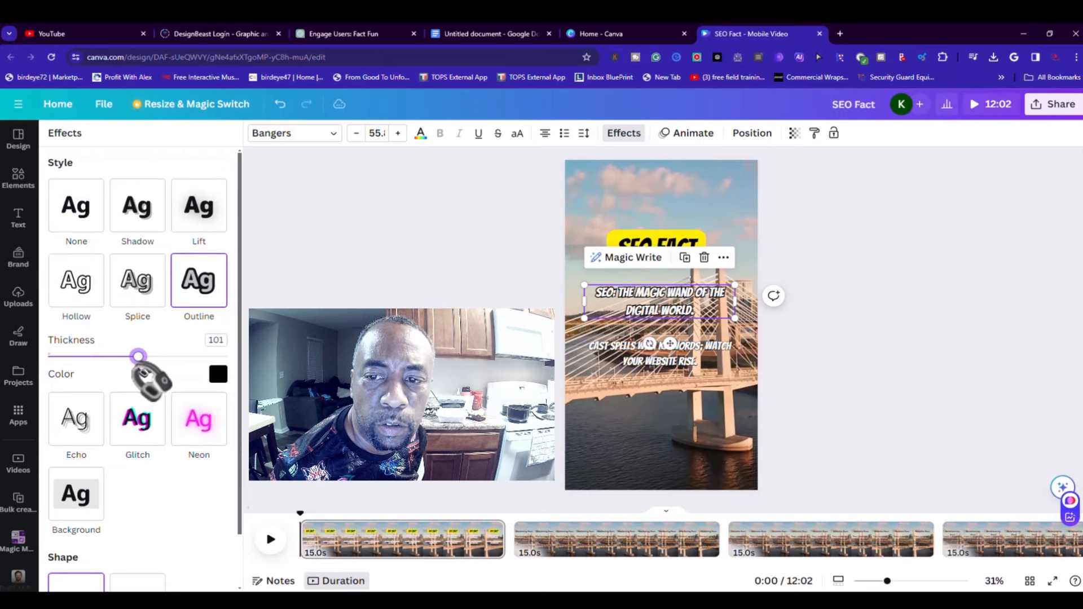
{"action": "left_click", "coordinate": [627, 357]}
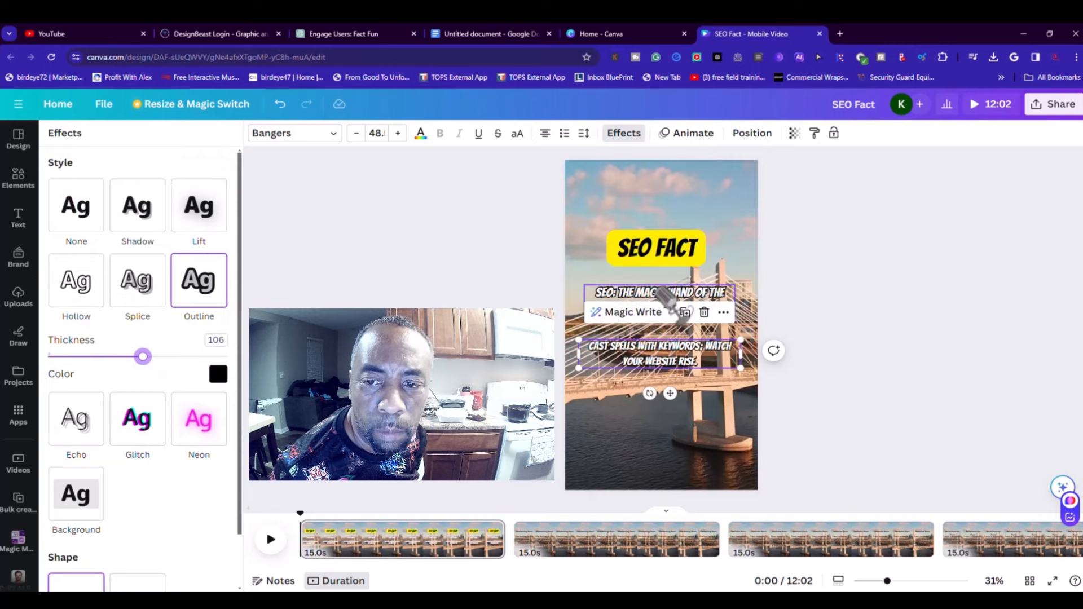
- Move both SEO Fact body texts slightly down, keeping a small gap between them
{"action": "left_click_drag", "start_coordinate": [669, 294], "coordinate": [659, 305]}
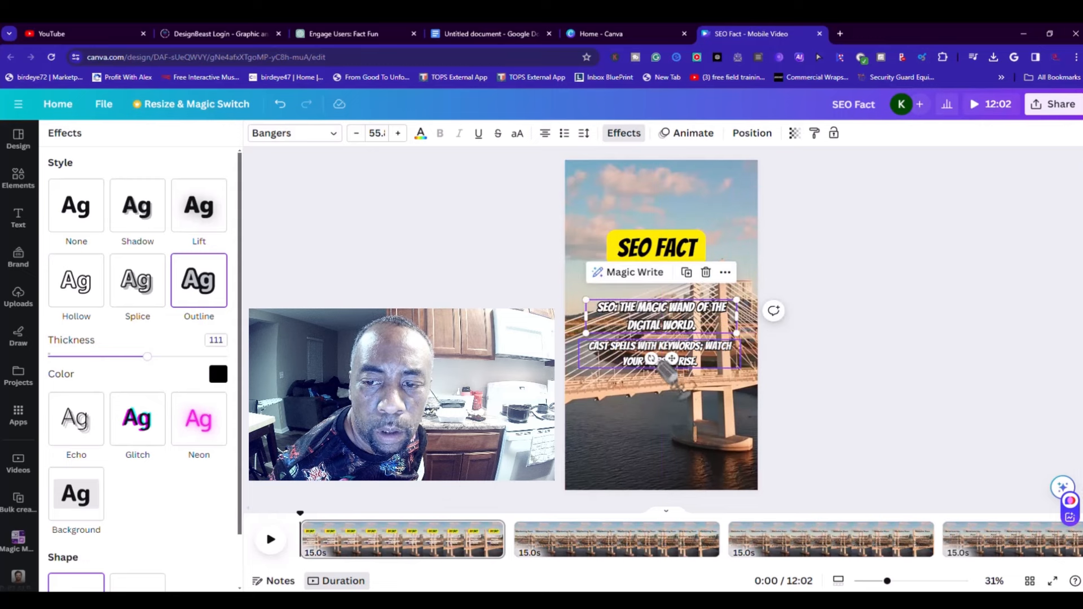
{"action": "mouse_move", "coordinate": [657, 355]}
{"action": "left_mouse_down"}
{"action": "mouse_move", "coordinate": [662, 321]}
{"action": "mouse_move", "coordinate": [642, 365]}
{"action": "left_mouse_up"}
{"action": "left_click", "coordinate": [670, 329]}
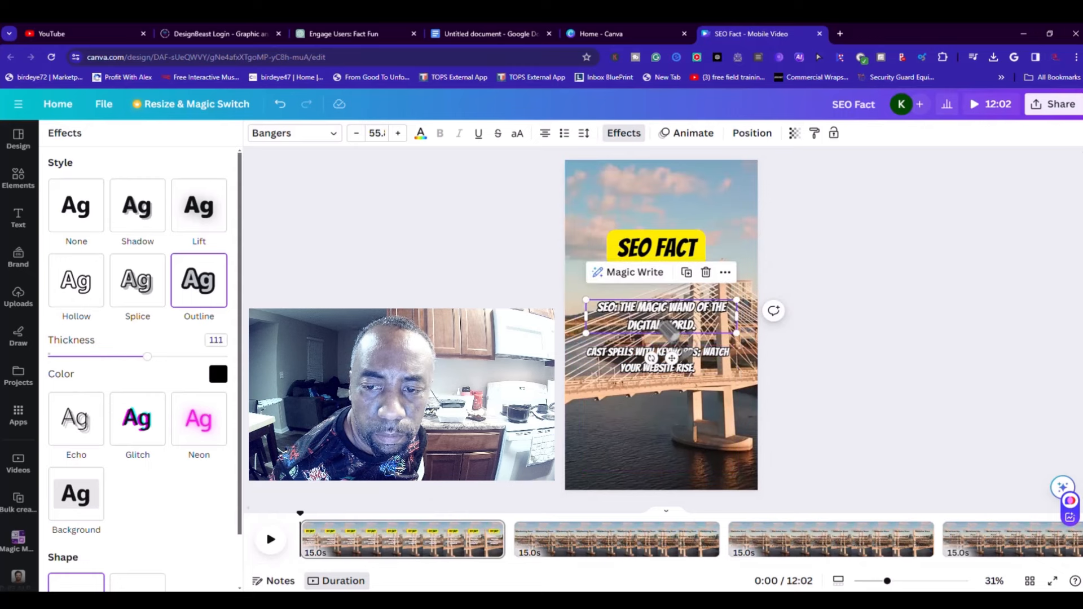
{"action": "double_click", "coordinate": [671, 329]}
{"action": "right_click", "coordinate": [657, 324]}
{"action": "right_click", "coordinate": [645, 313]}
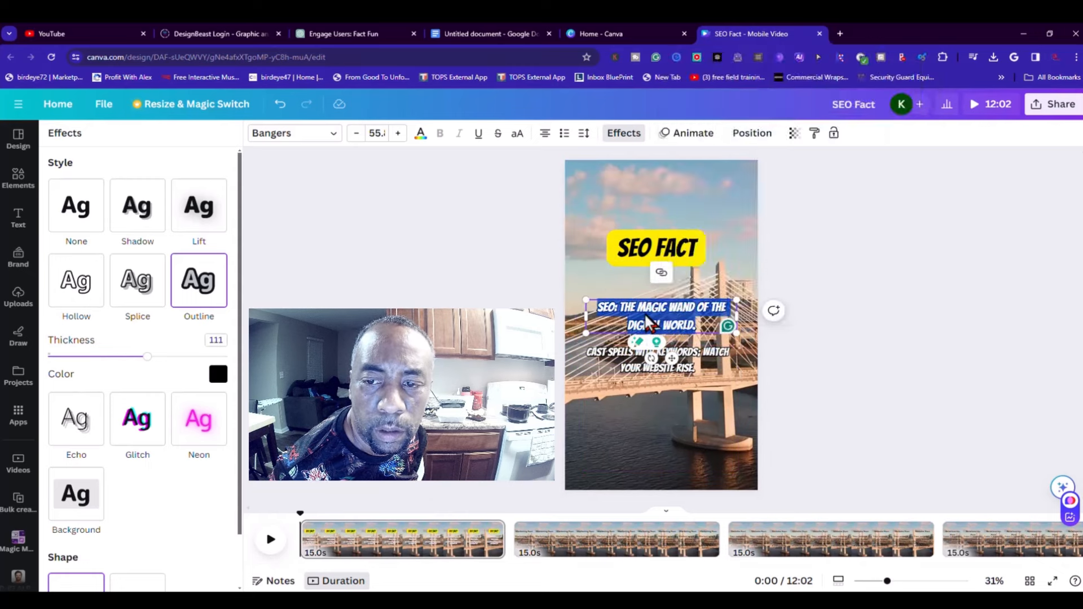
{"action": "left_click", "coordinate": [560, 388]}
{"action": "left_click", "coordinate": [519, 299]}
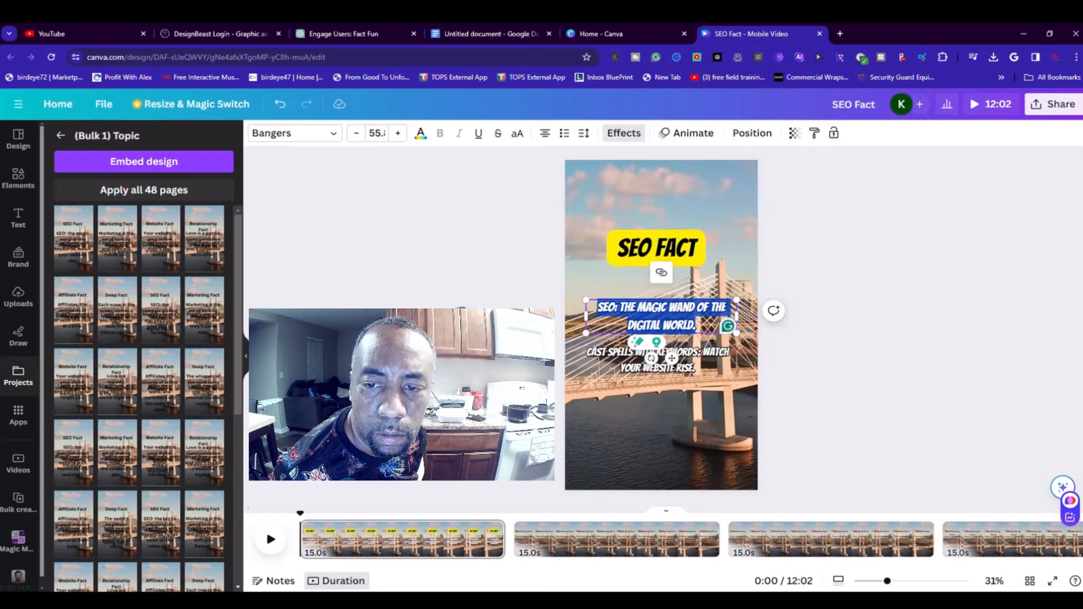
- Show the body texts' timing and trim the first to the opening half of the 15-second page and the second to the closing half
{"action": "right_click", "coordinate": [616, 316]}
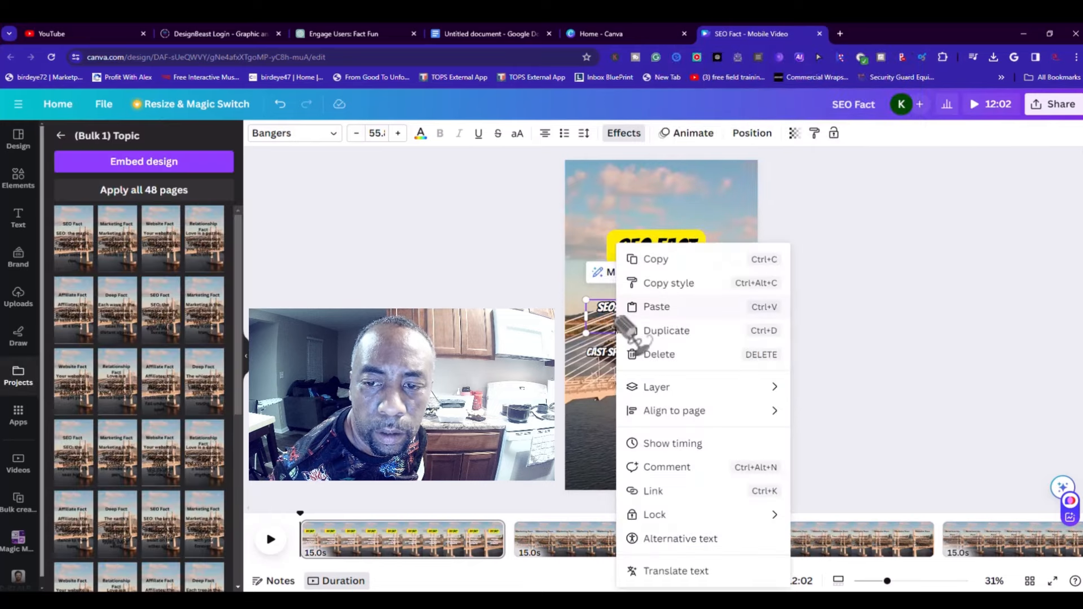
{"action": "left_click", "coordinate": [677, 446]}
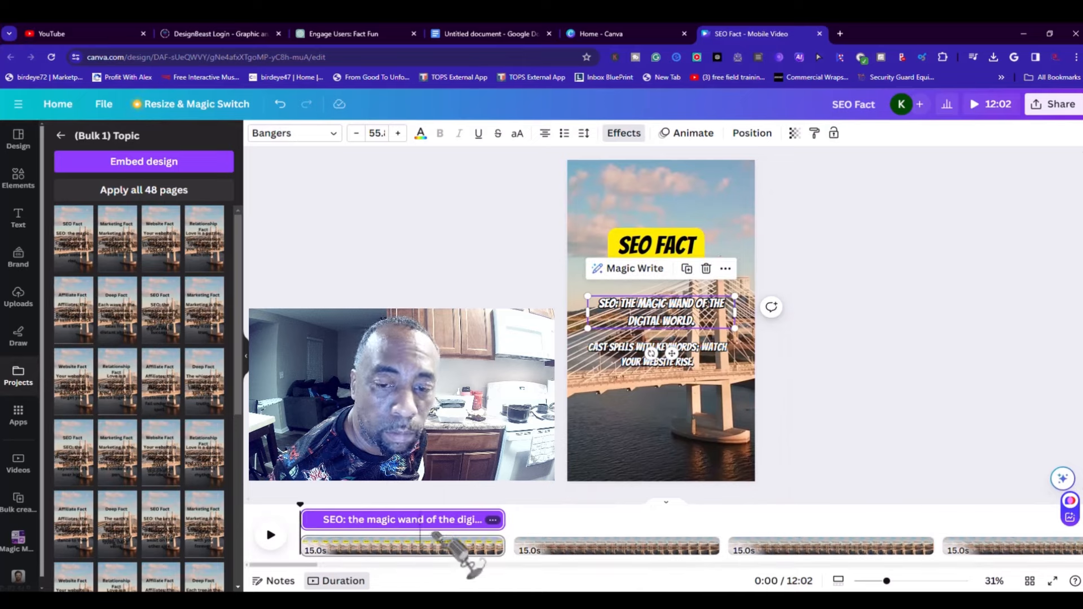
{"action": "left_click_drag", "start_coordinate": [406, 536], "coordinate": [395, 535]}
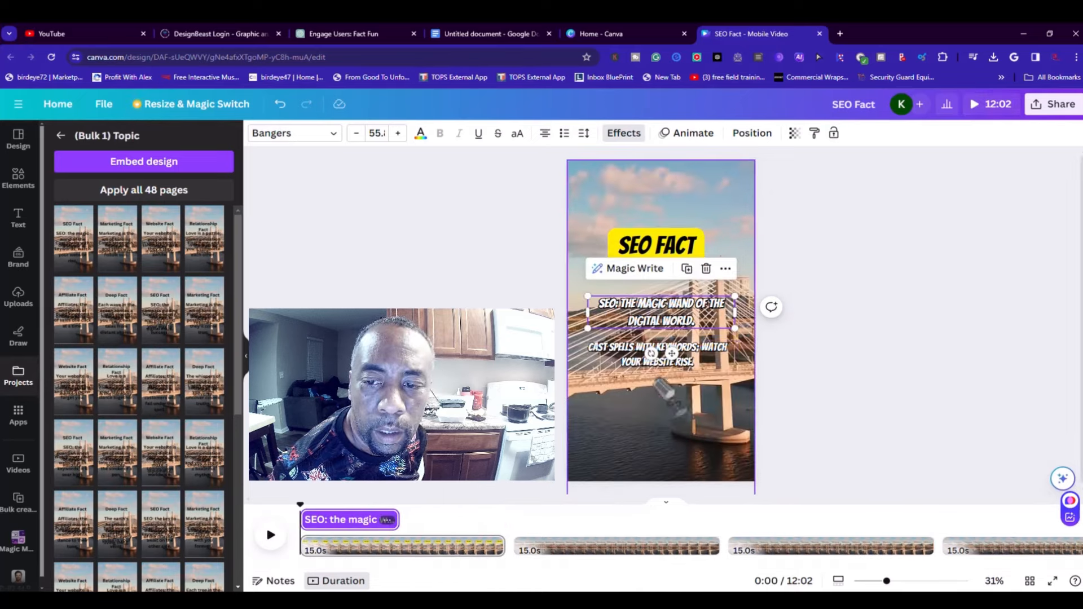
{"action": "left_click", "coordinate": [667, 361]}
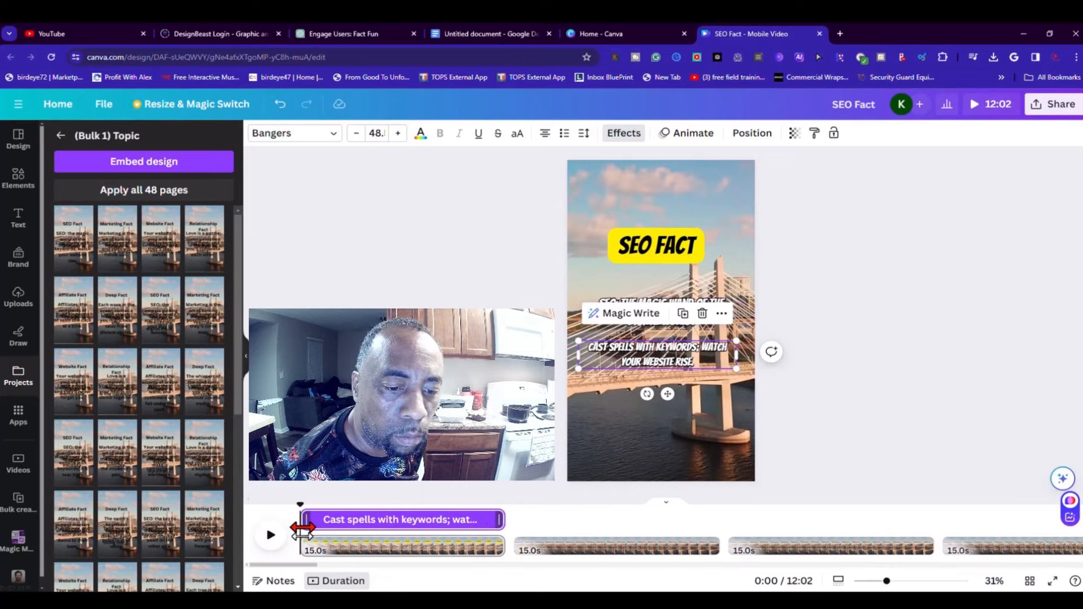
{"action": "left_click_drag", "start_coordinate": [302, 530], "coordinate": [397, 533]}
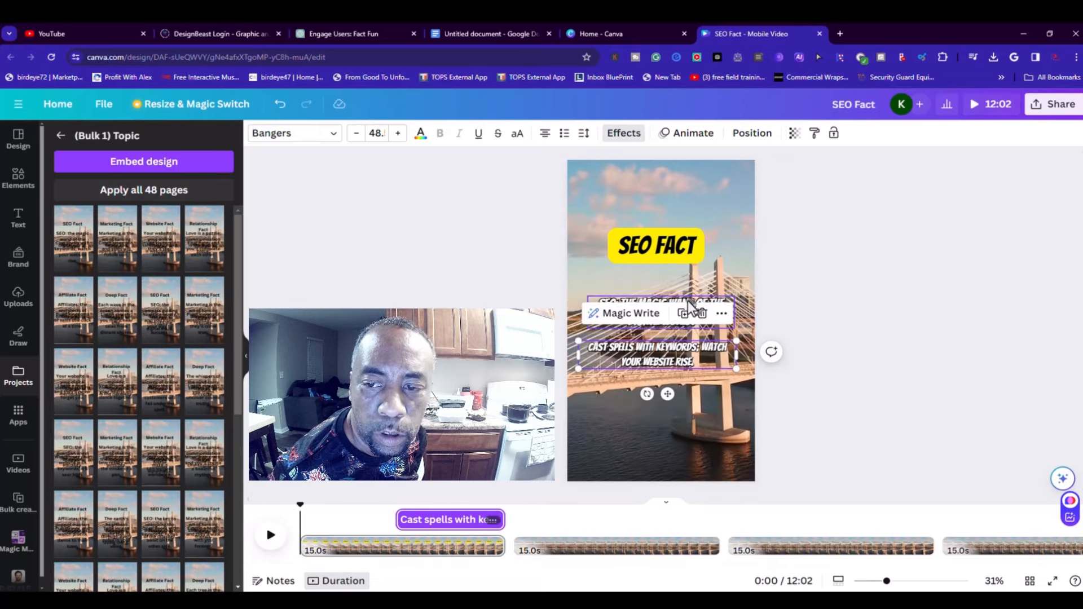
- Stack both SEO Fact body texts in the same spot below the heading, with the second directly over the first
{"action": "left_click_drag", "start_coordinate": [686, 305], "coordinate": [682, 350]}
{"action": "left_click_drag", "start_coordinate": [681, 308], "coordinate": [681, 309]}
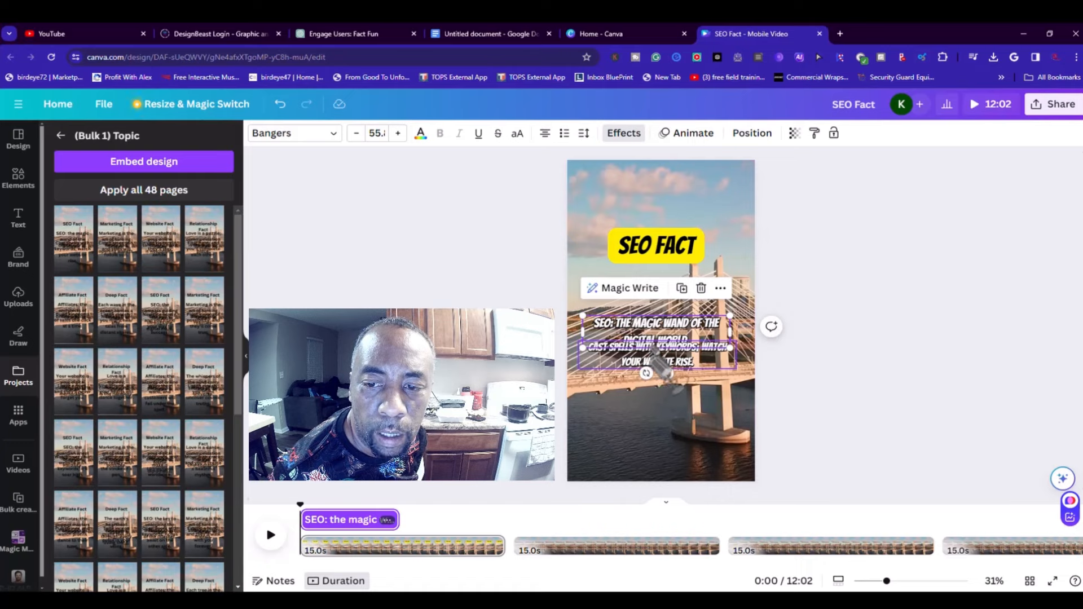
{"action": "left_click", "coordinate": [660, 361]}
{"action": "left_click_drag", "start_coordinate": [661, 362], "coordinate": [655, 333]}
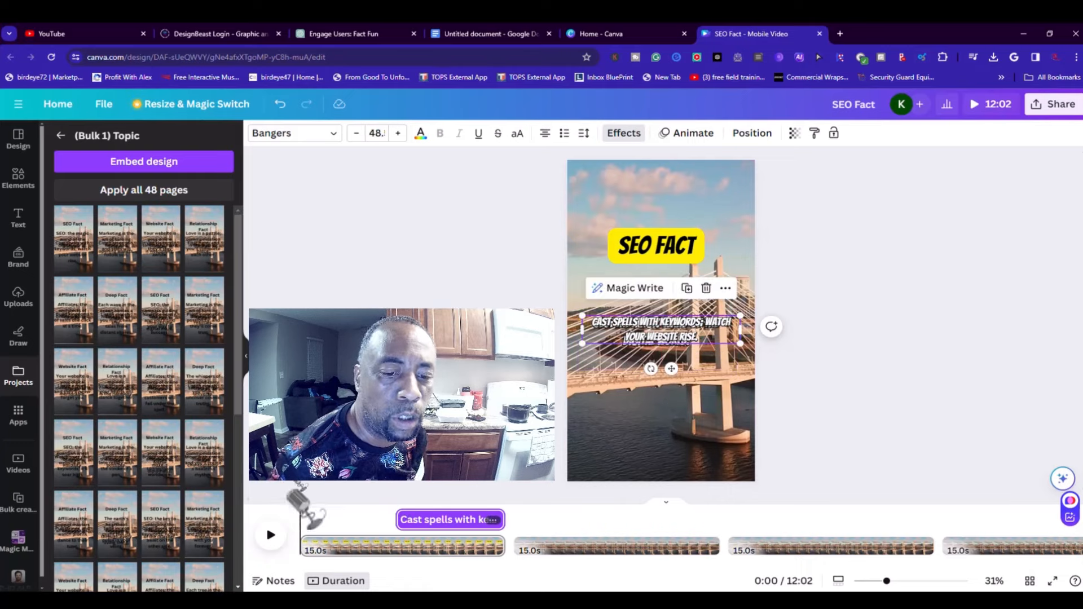
- Preview the first page's text timing and trim the second body text, "Cast spells with keywords", to start slightly later
{"action": "left_click", "coordinate": [271, 535]}
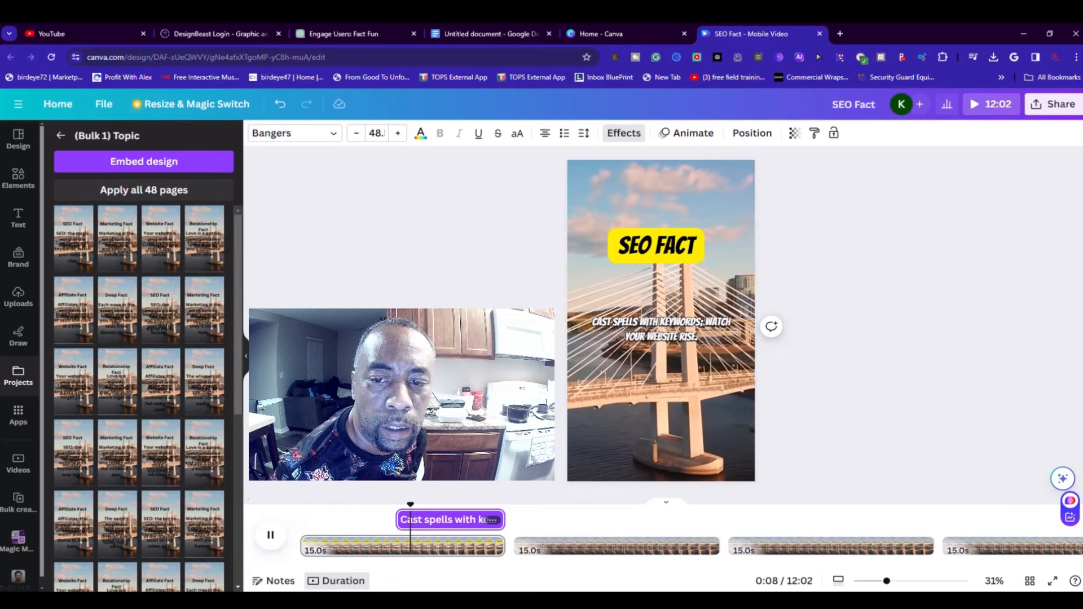
{"action": "left_click_drag", "start_coordinate": [399, 520], "coordinate": [412, 520]}
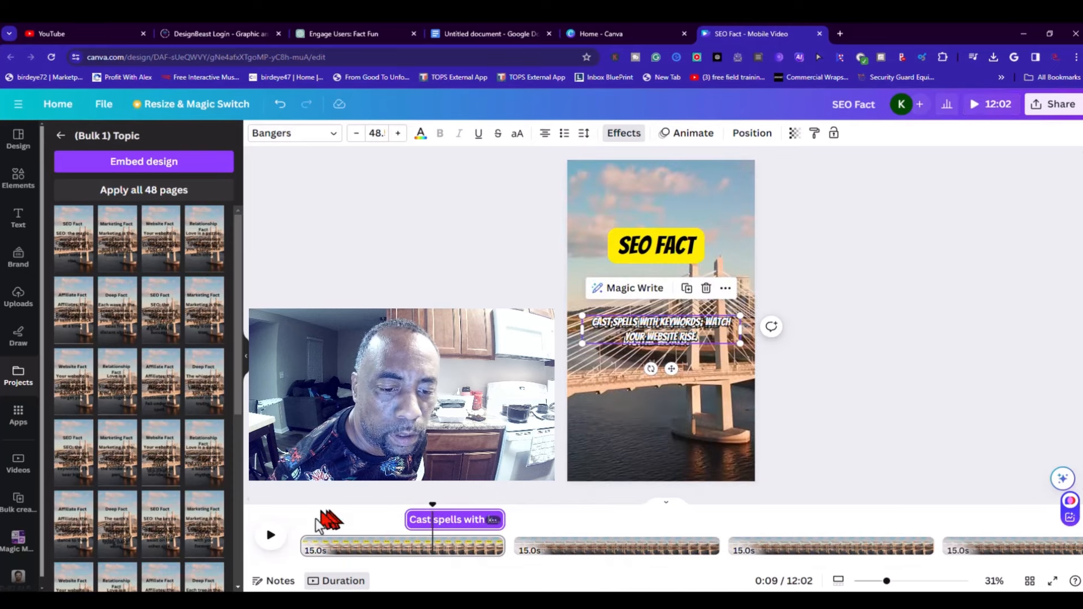
{"action": "left_click", "coordinate": [316, 533]}
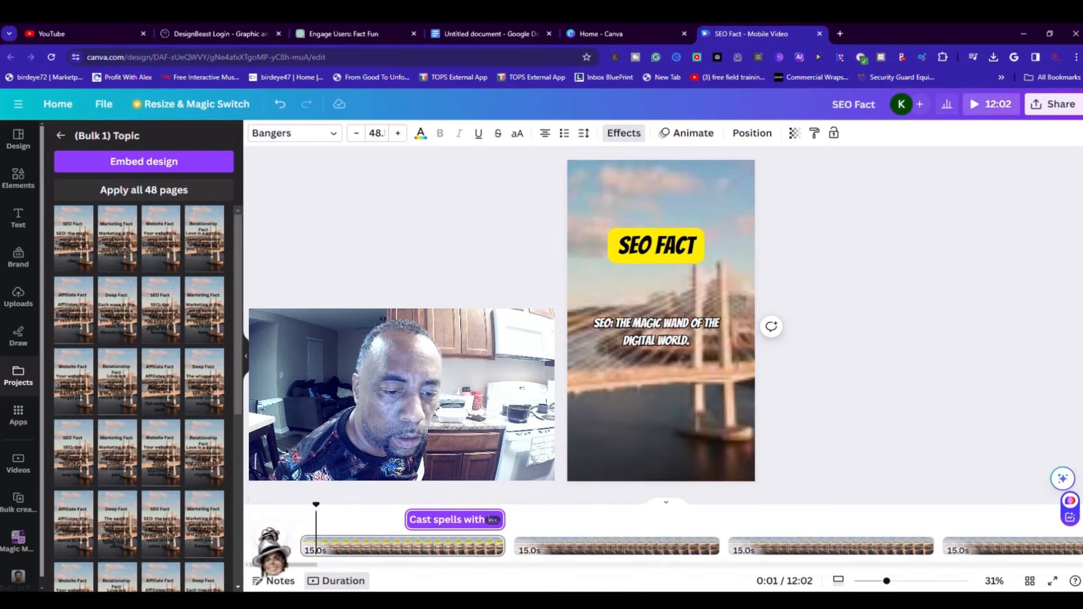
{"action": "left_click", "coordinate": [270, 533]}
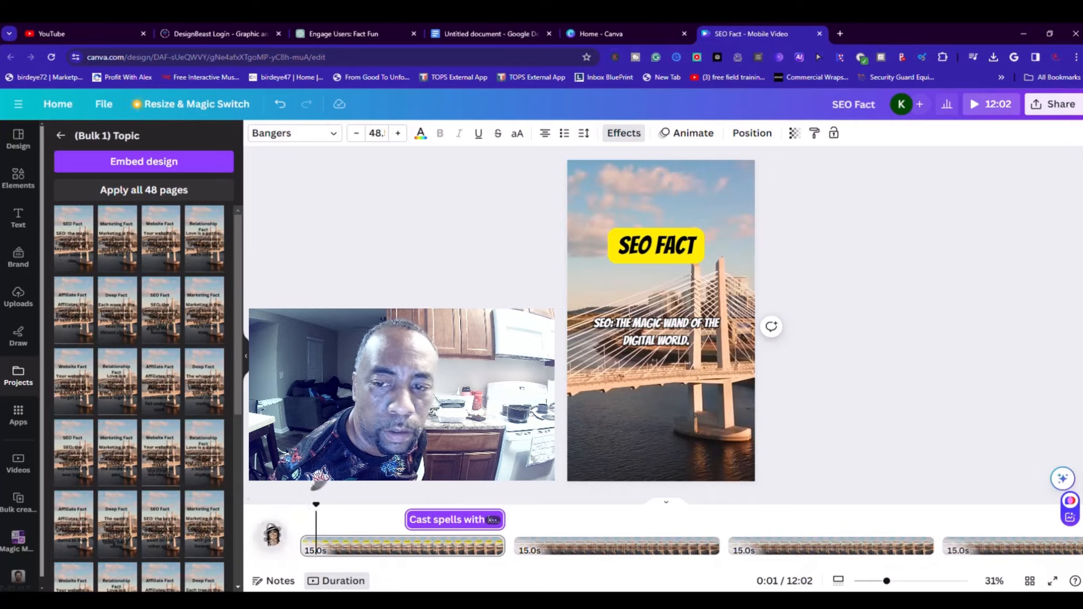